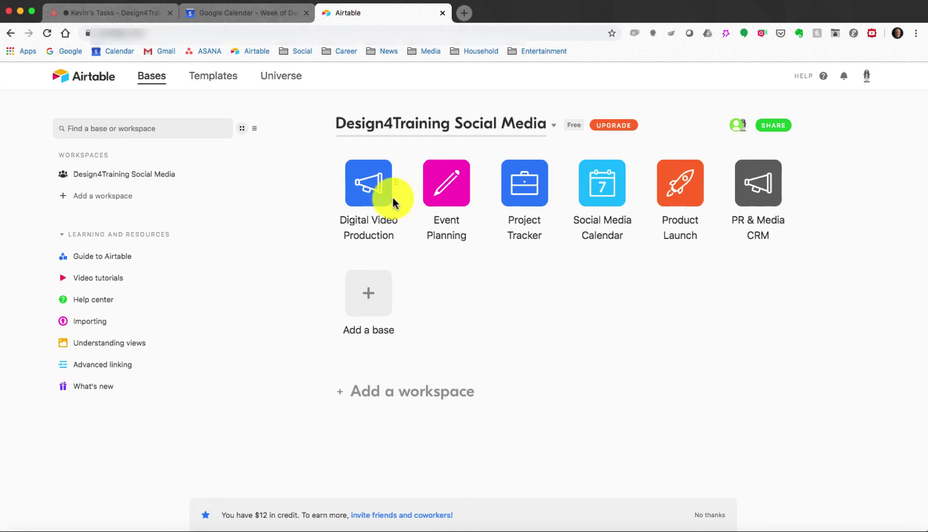
- Open the Digital Video Production base and view its Locations, Scenes, Shots and Equipment Notes tables
{"action": "left_click", "coordinate": [378, 194]}
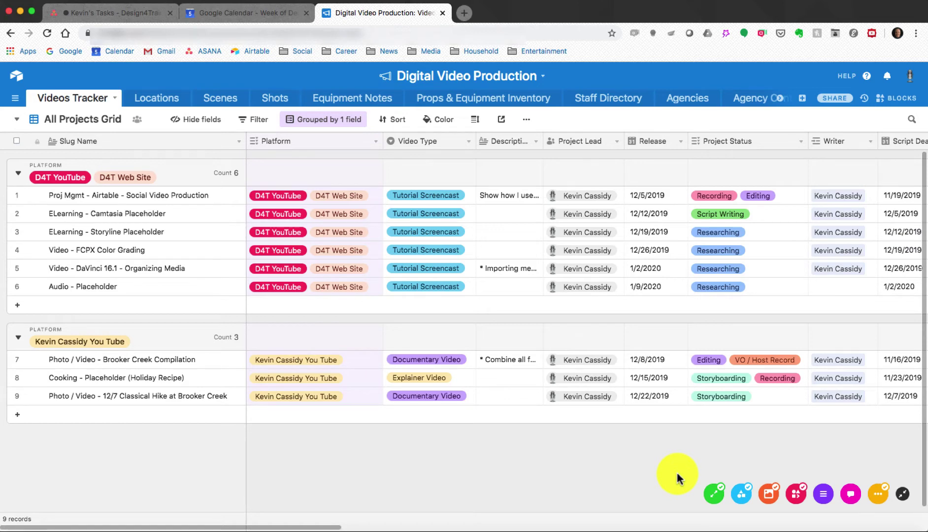
{"action": "left_click", "coordinate": [167, 103]}
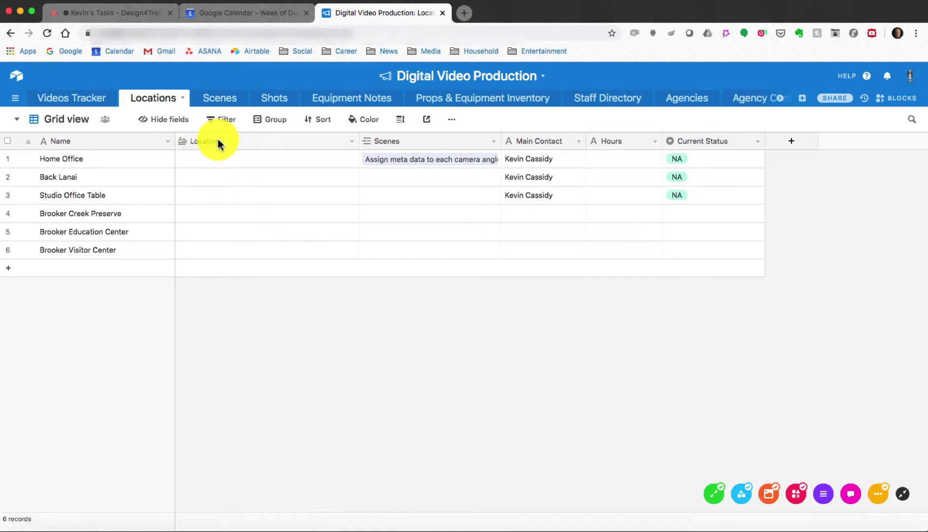
{"action": "left_click", "coordinate": [221, 101]}
{"action": "left_click", "coordinate": [279, 101]}
{"action": "left_click", "coordinate": [344, 102]}
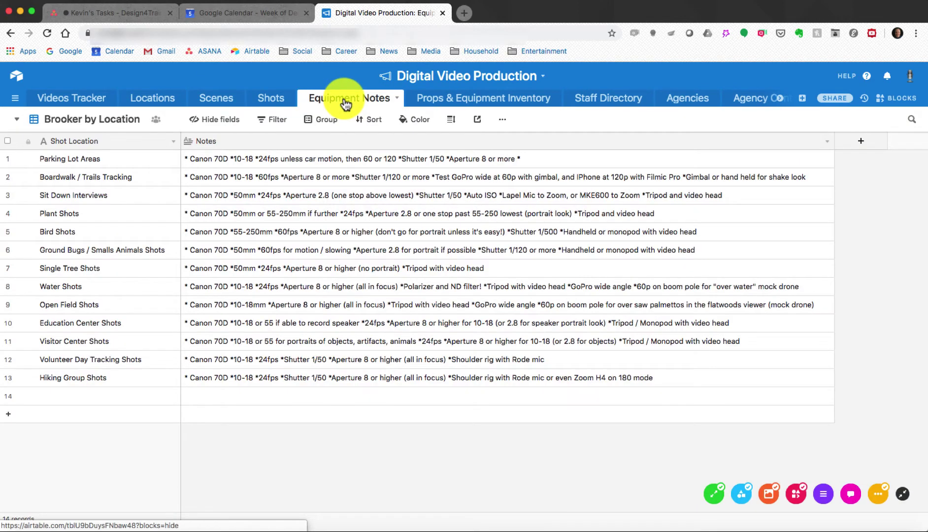
- View the Props & Equipment Inventory, Staff Directory and Agencies tables, and return to the Videos Tracker table
{"action": "left_click", "coordinate": [463, 105]}
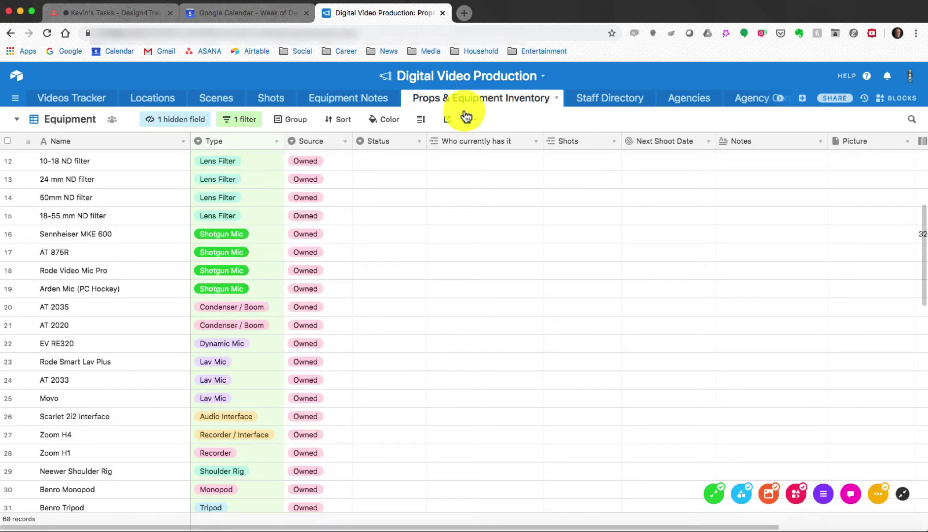
{"action": "left_click", "coordinate": [608, 105]}
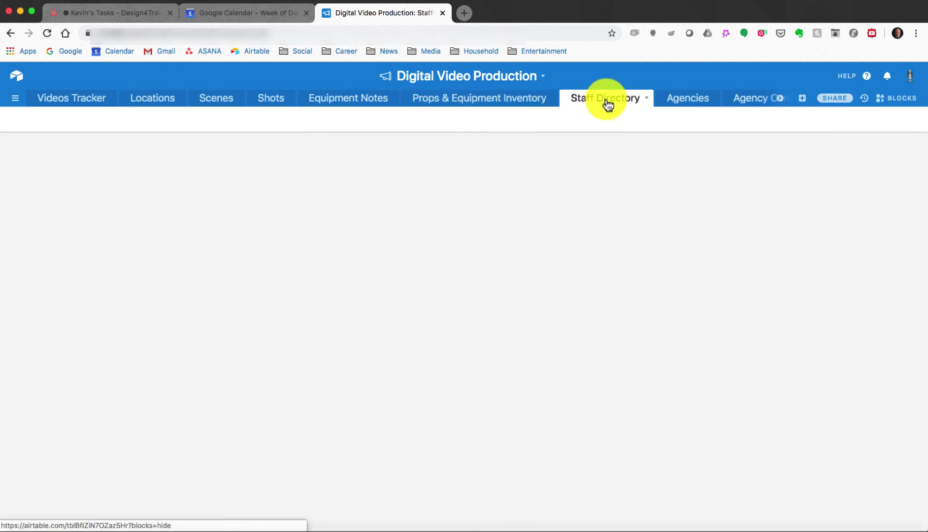
{"action": "left_click", "coordinate": [681, 105]}
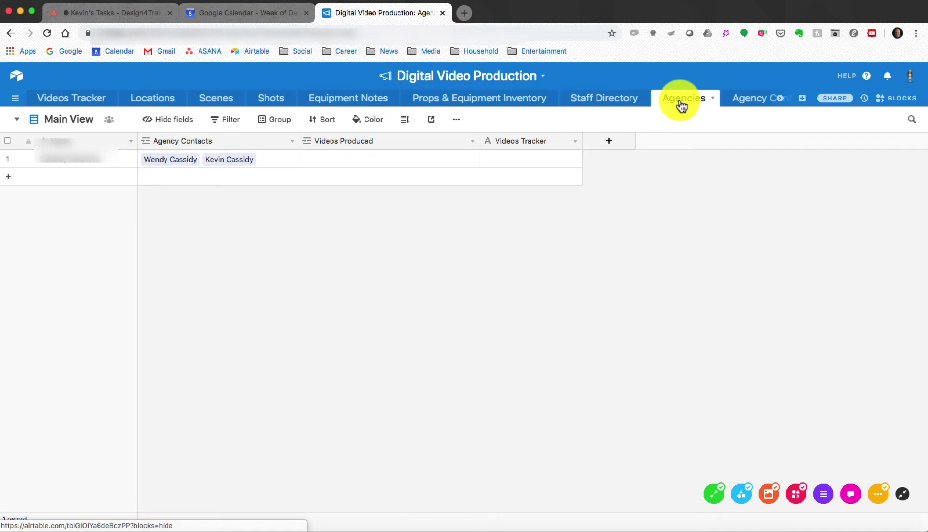
{"action": "left_click", "coordinate": [89, 103]}
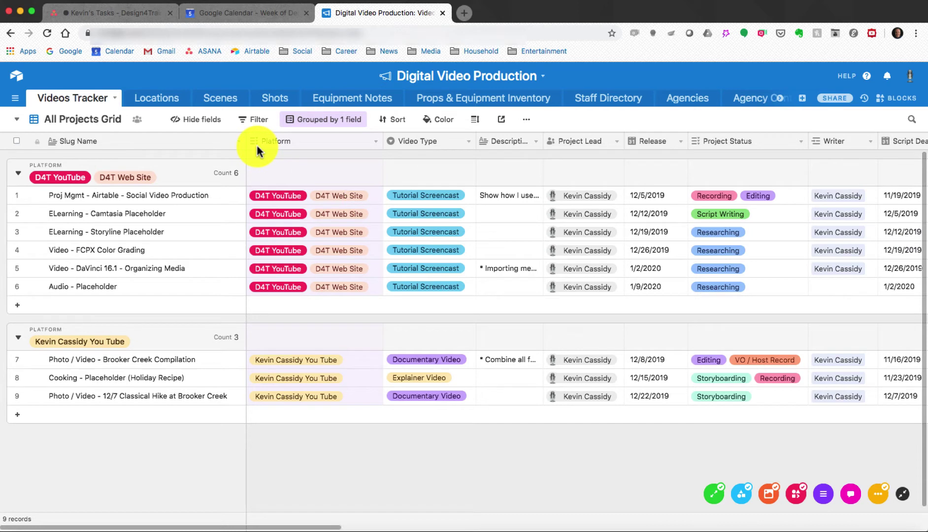
- Examine the available field actions for the Platform and Project Status fields without changing them
{"action": "left_click", "coordinate": [374, 142]}
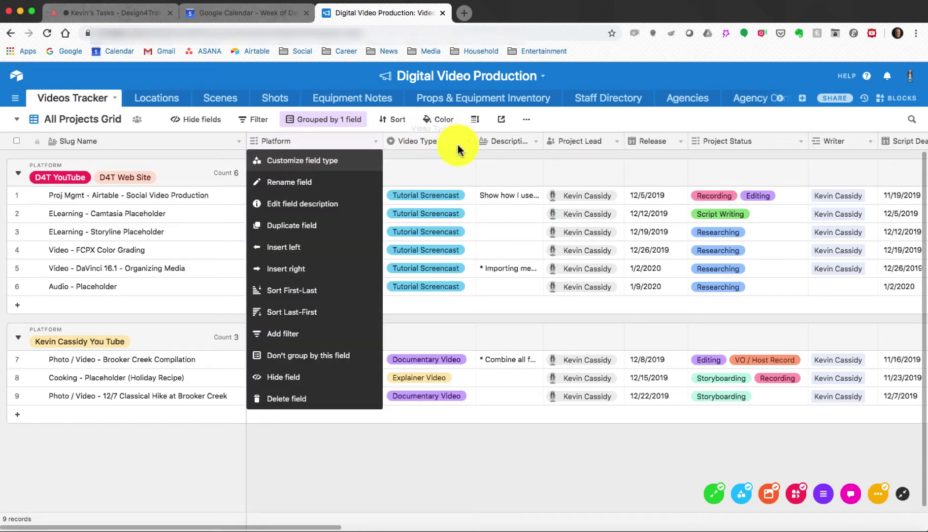
{"action": "left_click", "coordinate": [465, 466]}
{"action": "left_click_drag", "start_coordinate": [329, 528], "coordinate": [411, 527]}
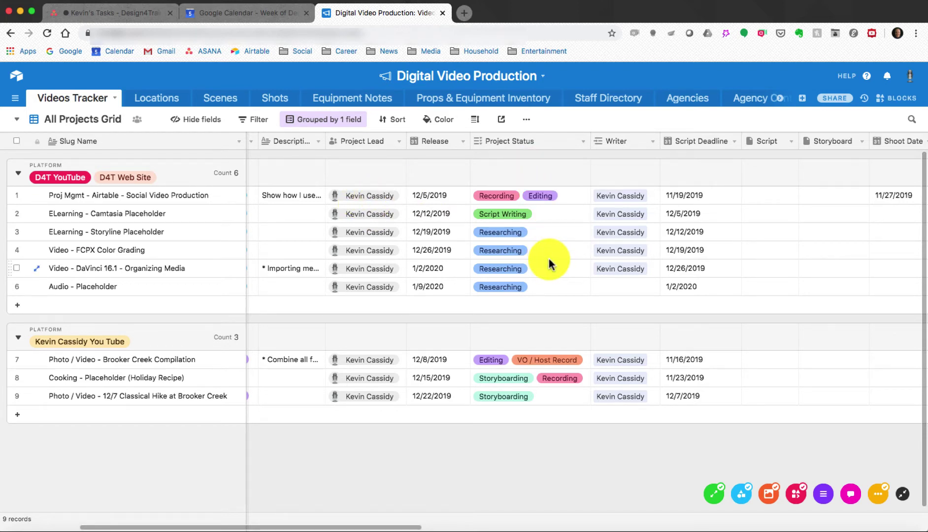
{"action": "left_click", "coordinate": [582, 141]}
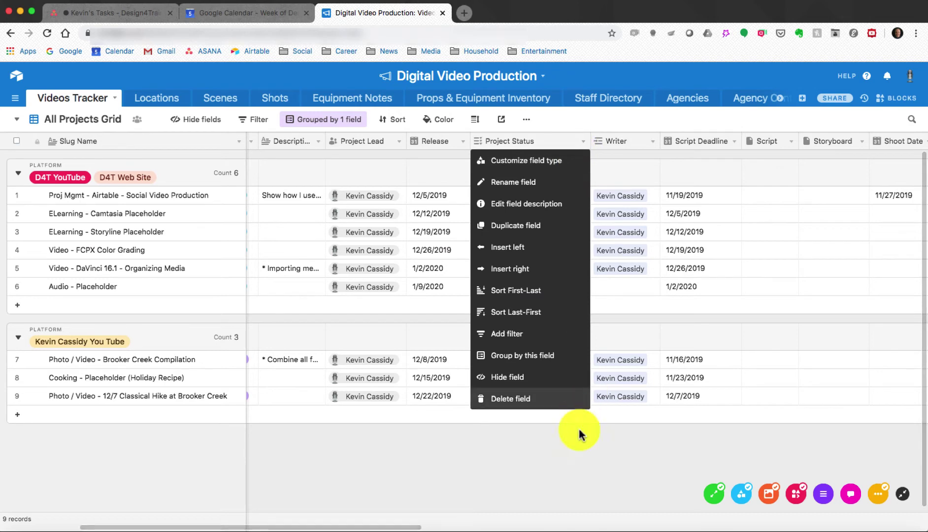
{"action": "left_click", "coordinate": [570, 466]}
- Examine the remaining production fields of the grid, from Script Deadline through Scenes and Edits Due to Sign off and Rights
{"action": "left_click_drag", "start_coordinate": [394, 527], "coordinate": [464, 528]}
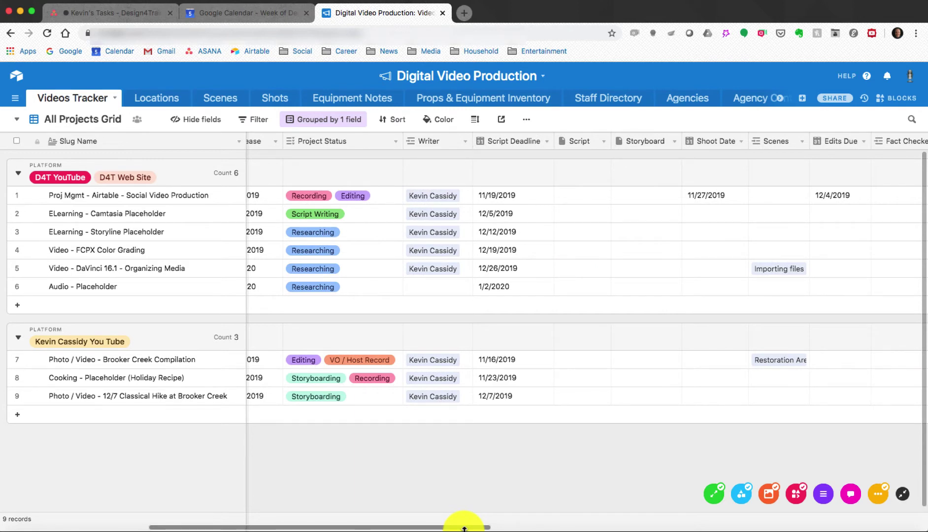
{"action": "left_click_drag", "start_coordinate": [464, 528], "coordinate": [462, 527]}
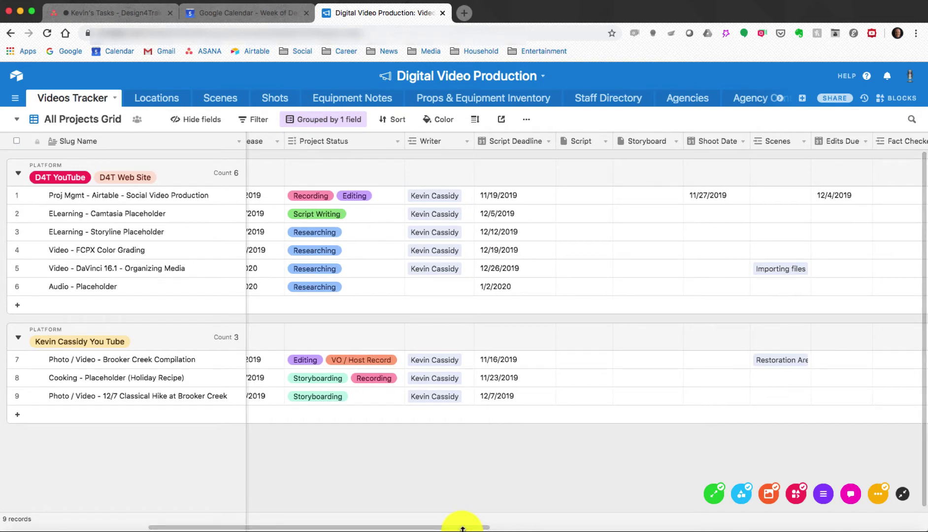
{"action": "left_click_drag", "start_coordinate": [463, 528], "coordinate": [513, 528]}
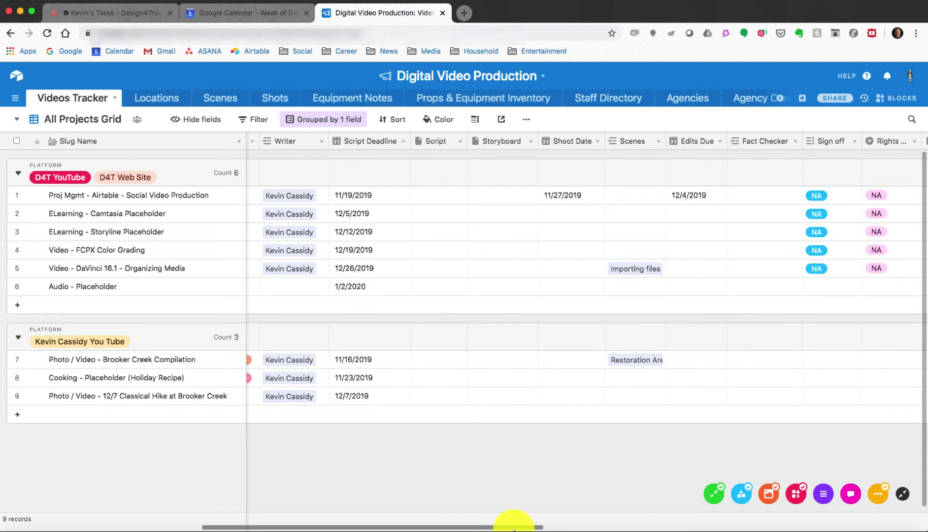
{"action": "left_click_drag", "start_coordinate": [513, 528], "coordinate": [518, 528]}
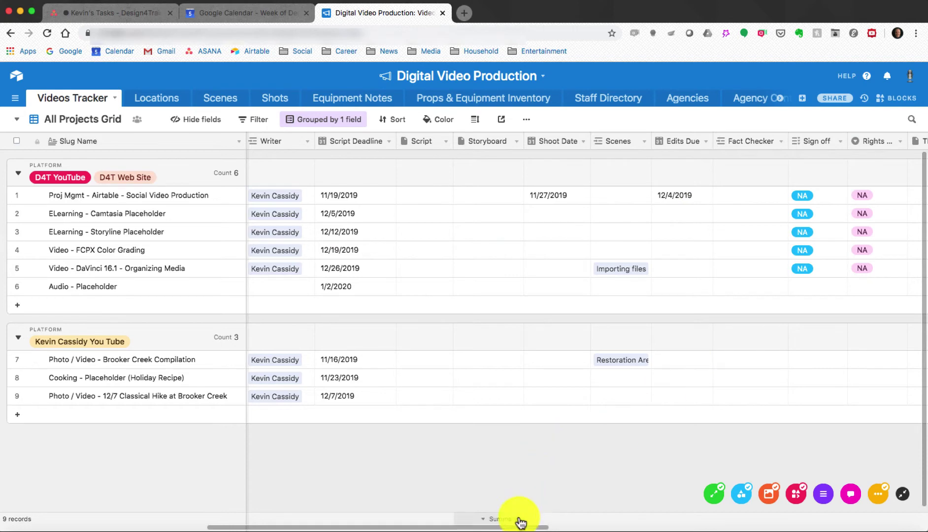
- Examine the Video Type field's name, select options and list of available field types without changing them
{"action": "left_click_drag", "start_coordinate": [528, 527], "coordinate": [315, 527]}
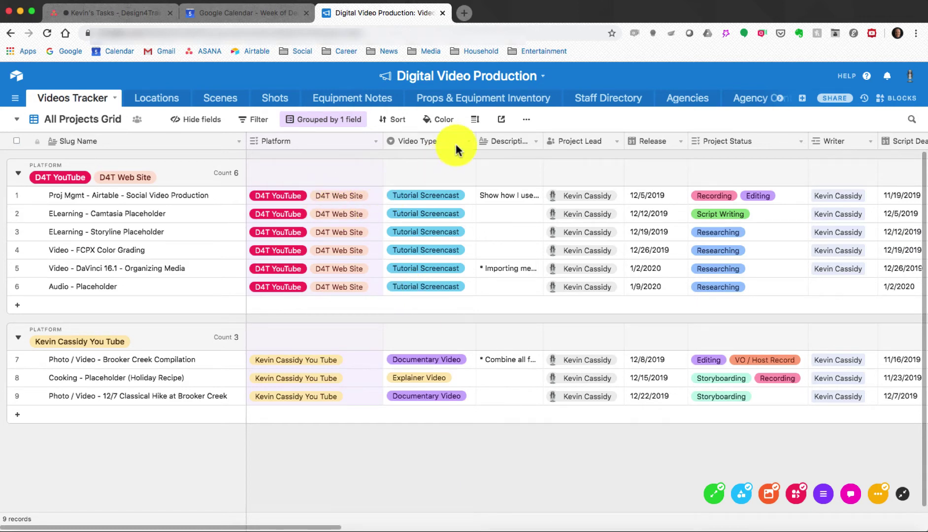
{"action": "left_click", "coordinate": [468, 141]}
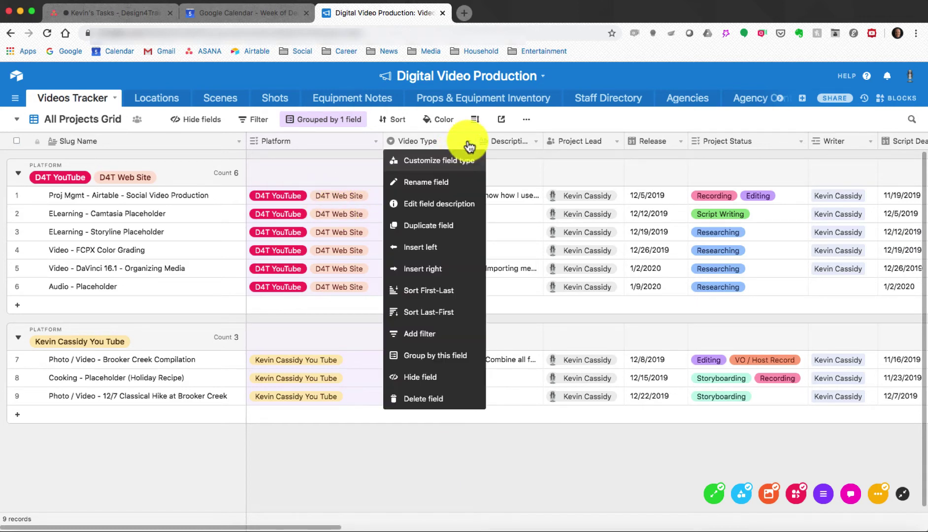
{"action": "left_click", "coordinate": [450, 183]}
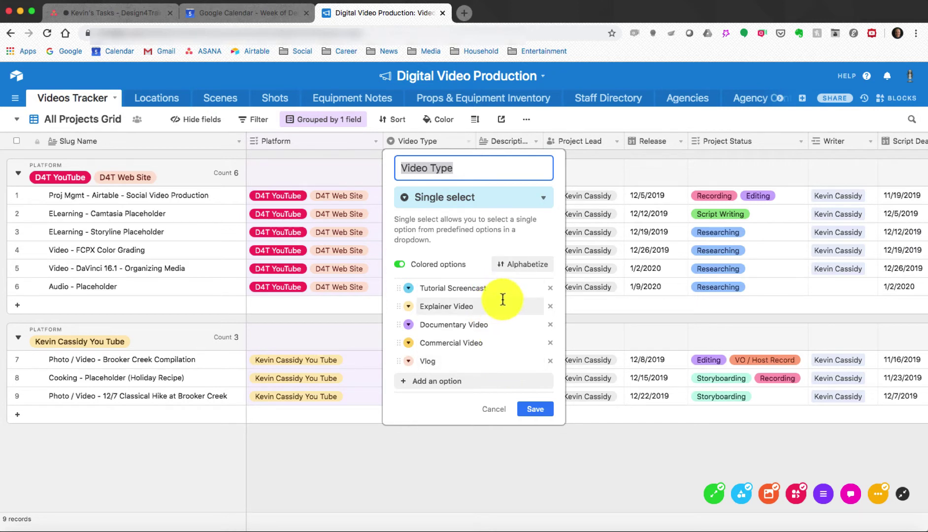
{"action": "left_click", "coordinate": [540, 199]}
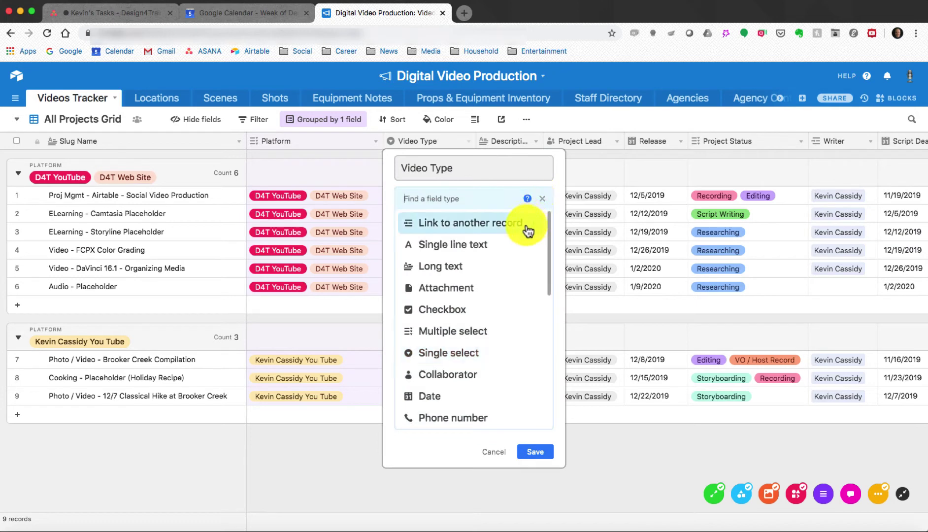
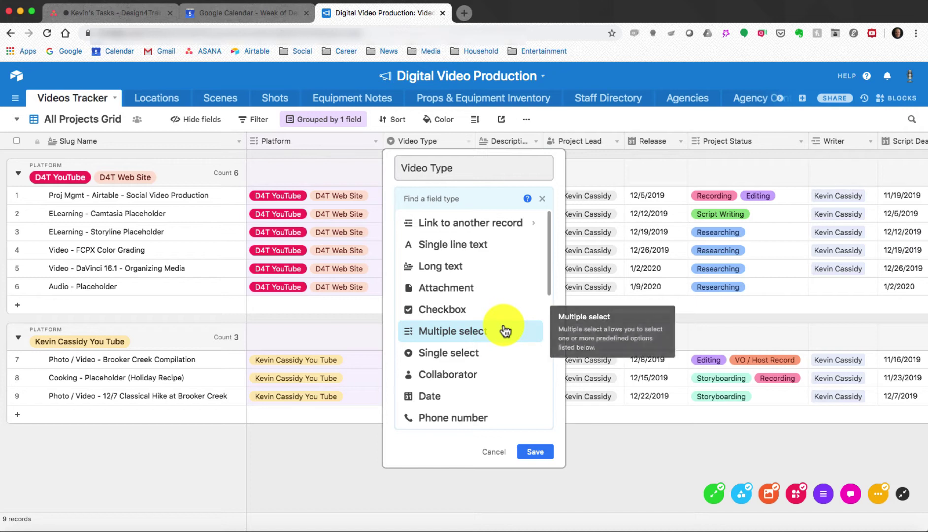
{"action": "left_click", "coordinate": [593, 455]}
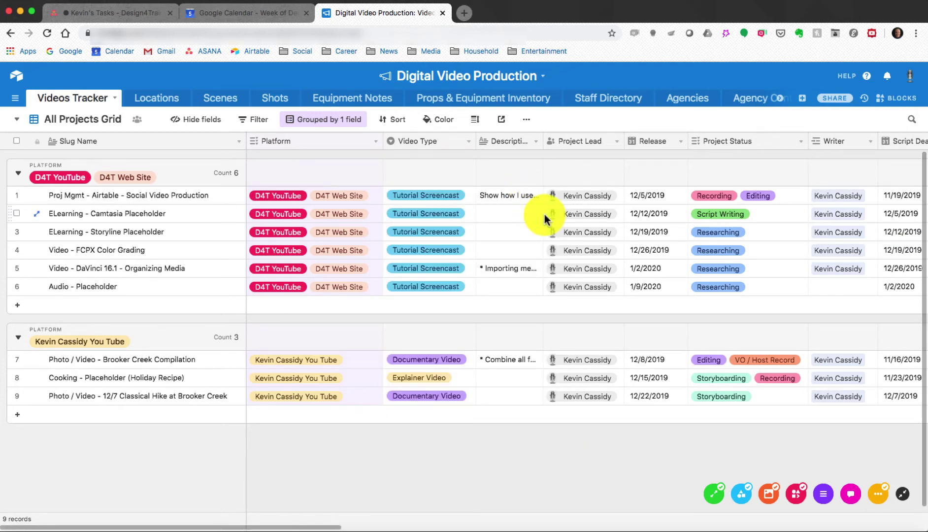
- View the full description and the release date calendar of the "Proj Mgmt - Airtable - Social Video Production" record
{"action": "left_click", "coordinate": [529, 193]}
{"action": "left_click", "coordinate": [536, 198]}
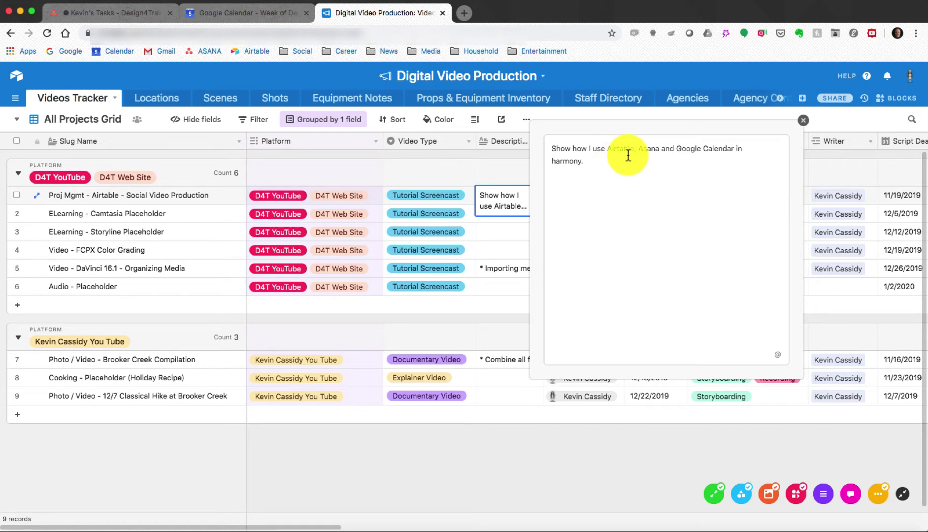
{"action": "left_click", "coordinate": [803, 120]}
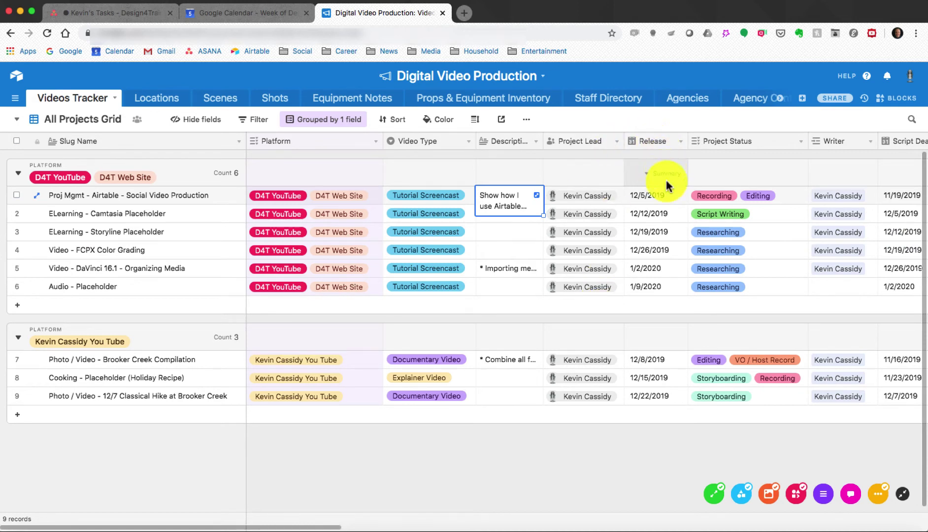
{"action": "left_click", "coordinate": [666, 197]}
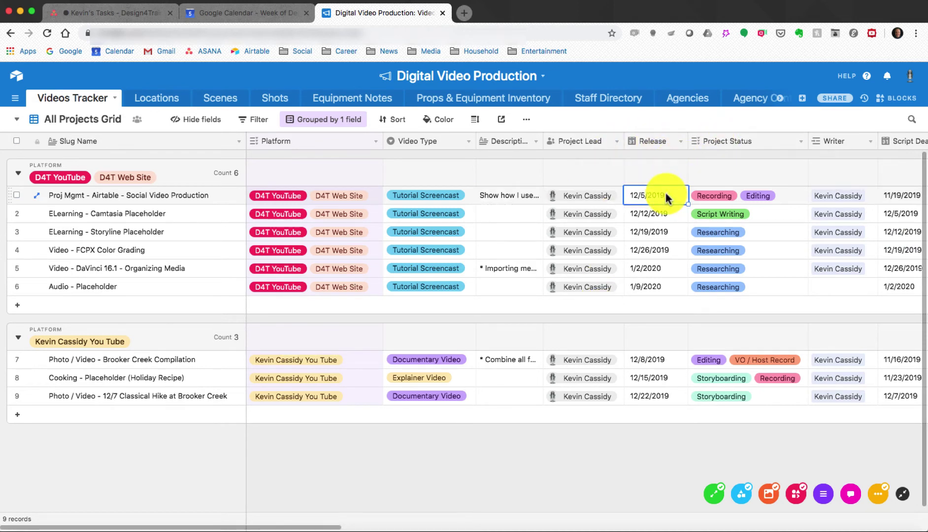
{"action": "left_click", "coordinate": [666, 194]}
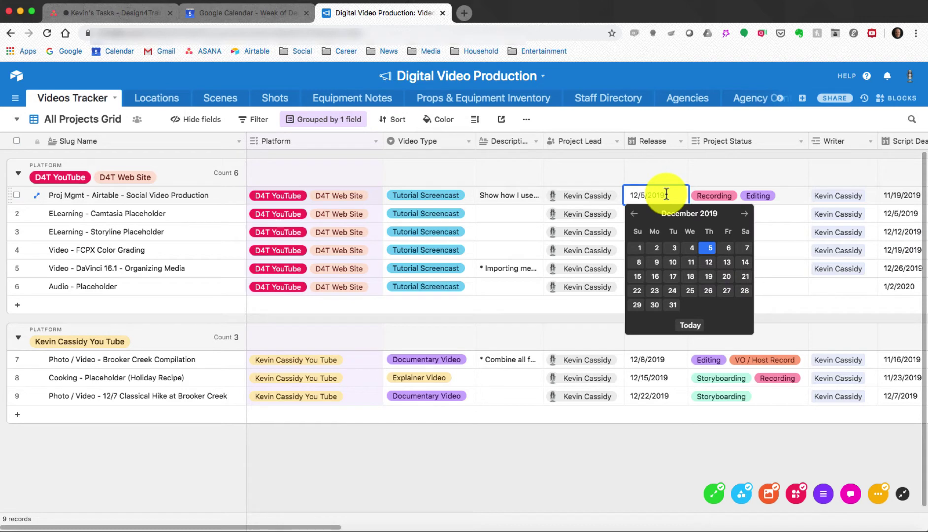
{"action": "left_click", "coordinate": [643, 436]}
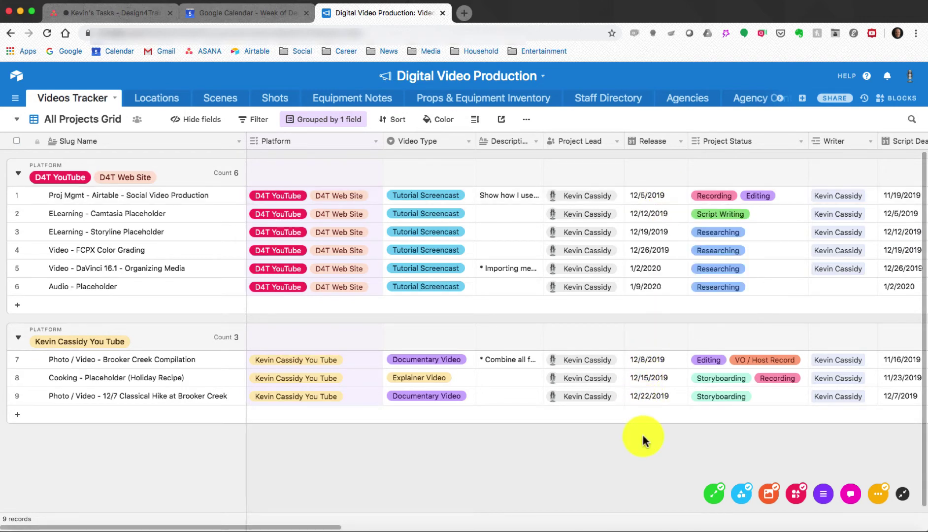
- Review the Project Status field's multiple-select options and save the field settings as they are
{"action": "left_click", "coordinate": [800, 144]}
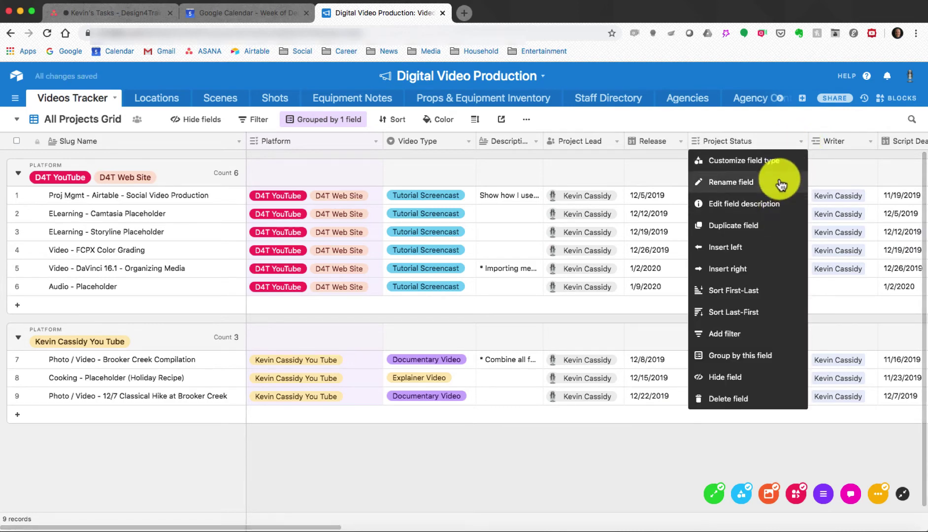
{"action": "left_click", "coordinate": [781, 165]}
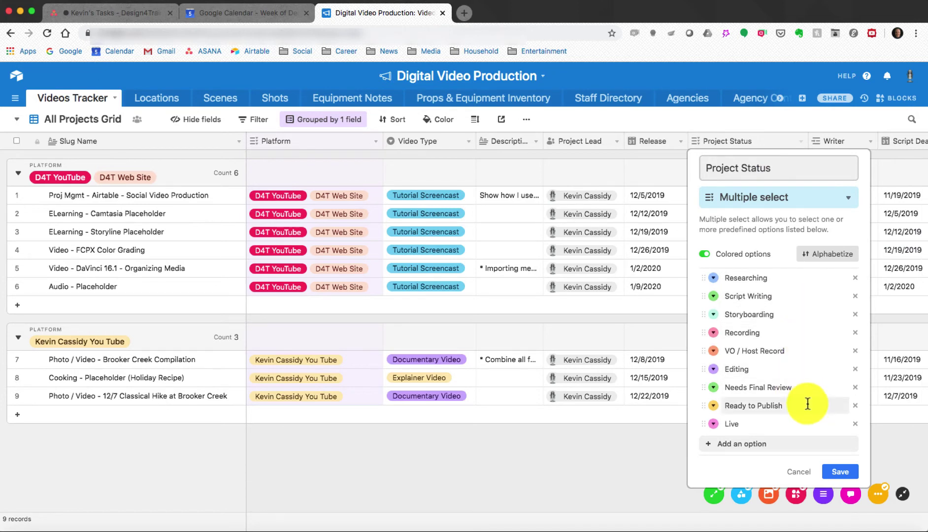
{"action": "left_click", "coordinate": [839, 471]}
- Move the Release field directly before the description field, and return it to its place before Project Status
{"action": "scroll", "coordinate": [700, 445], "scroll_direction": "right", "scroll_amount": 2}
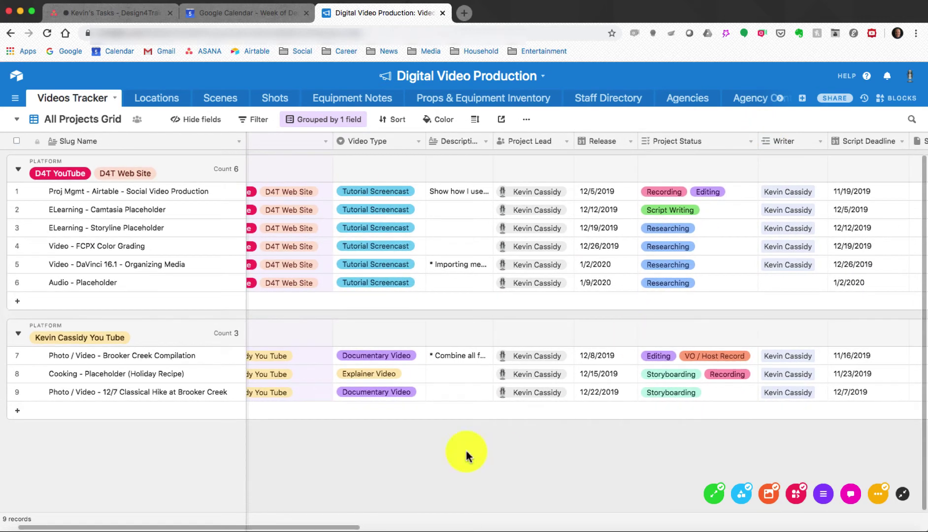
{"action": "left_click_drag", "start_coordinate": [345, 527], "coordinate": [306, 524]}
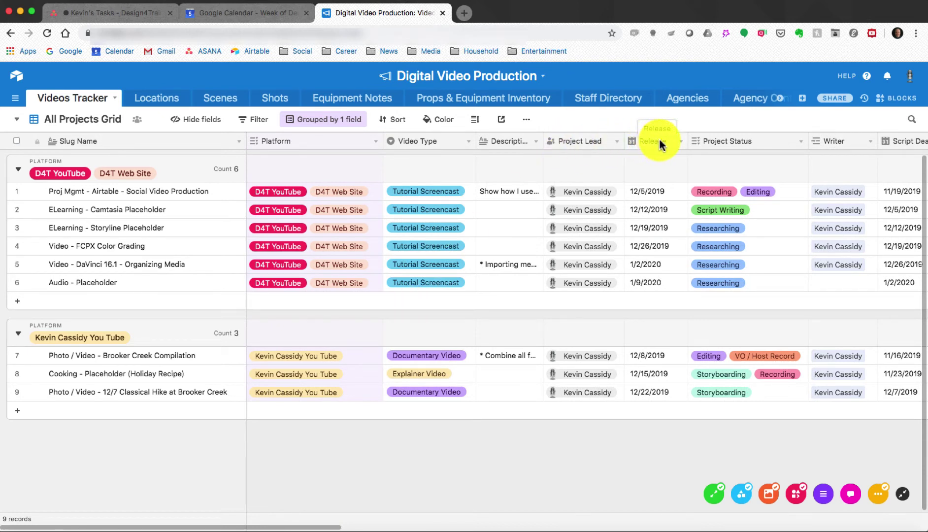
{"action": "left_click_drag", "start_coordinate": [659, 140], "coordinate": [555, 168]}
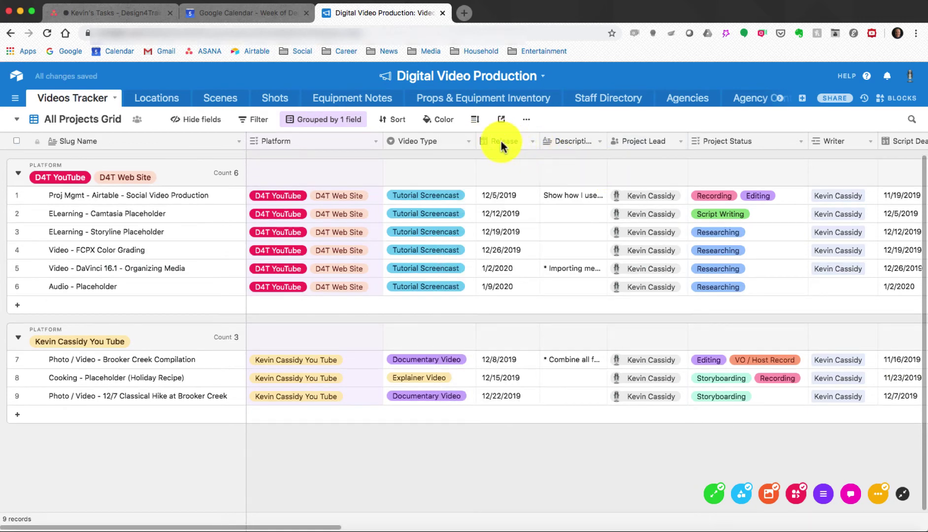
{"action": "left_click_drag", "start_coordinate": [498, 140], "coordinate": [688, 144]}
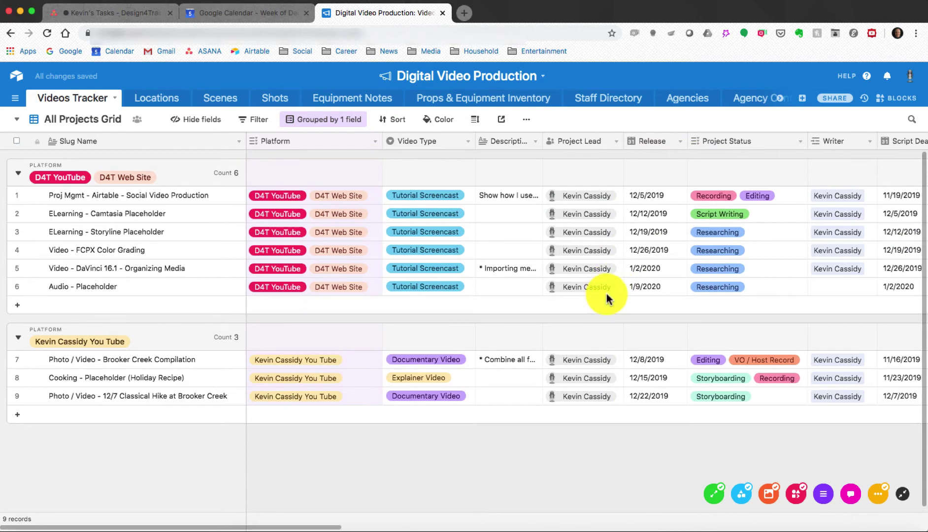
- Review the script deadline, shoot date and edits due fields across the grid, and return to the Platform field
{"action": "scroll", "coordinate": [605, 296], "scroll_direction": "right", "scroll_amount": 1}
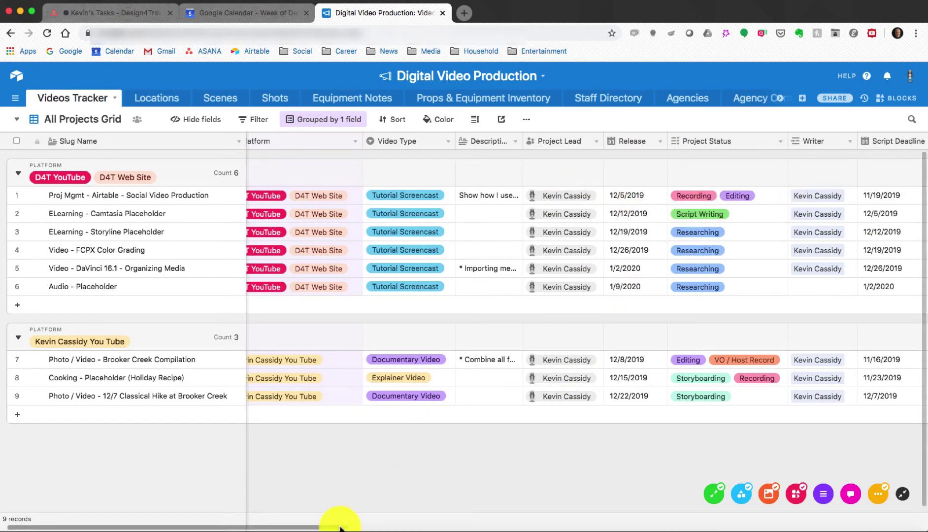
{"action": "left_click_drag", "start_coordinate": [342, 526], "coordinate": [538, 526]}
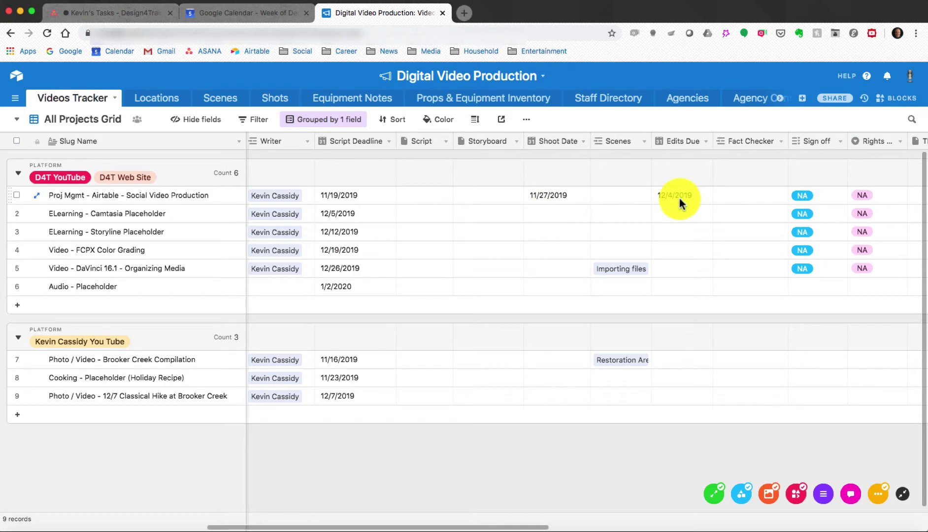
{"action": "left_click_drag", "start_coordinate": [513, 525], "coordinate": [329, 525]}
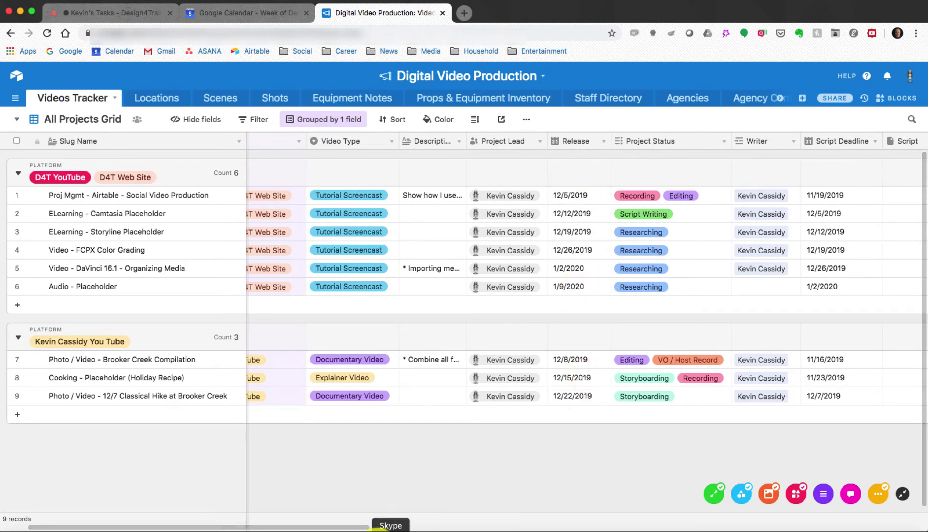
{"action": "left_click_drag", "start_coordinate": [380, 527], "coordinate": [315, 522]}
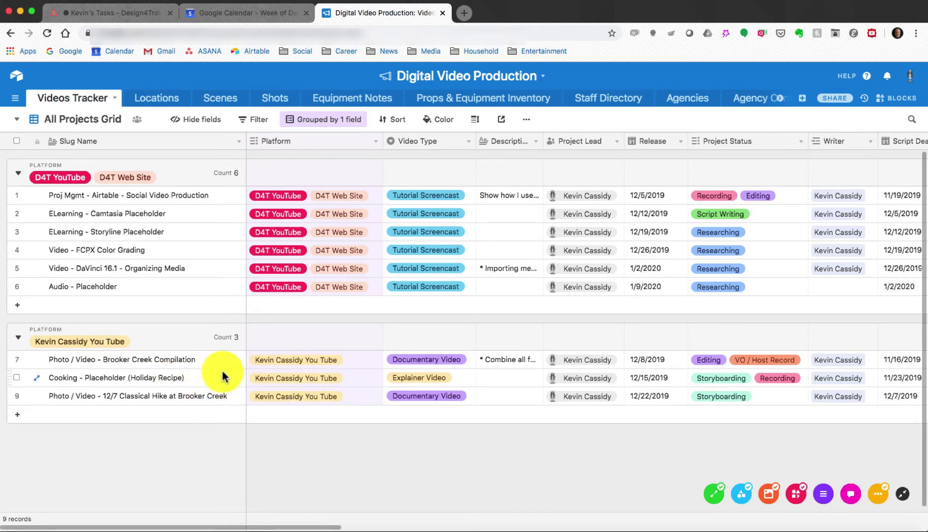
- View the full description of the "Photo / Video - Brooker Creek Compilation" record and close it
{"action": "left_click", "coordinate": [508, 357]}
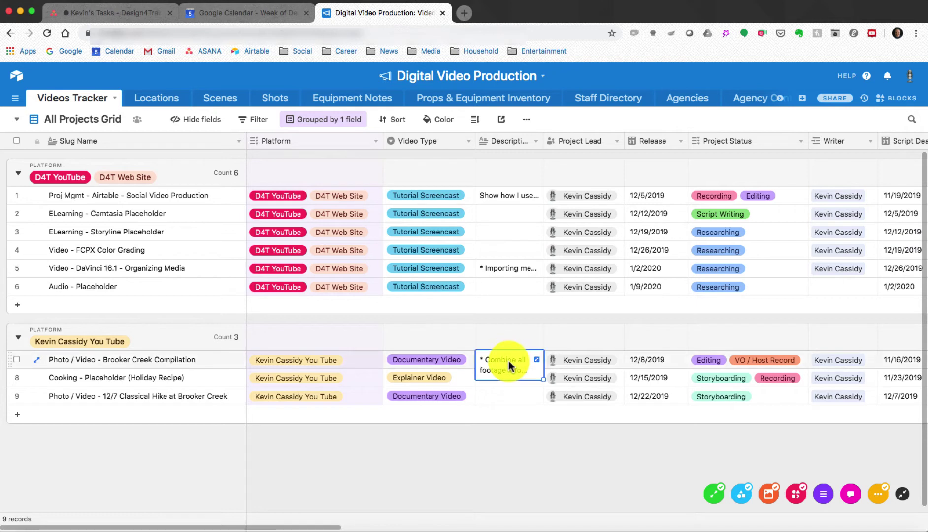
{"action": "left_click", "coordinate": [534, 362]}
{"action": "left_click", "coordinate": [802, 212]}
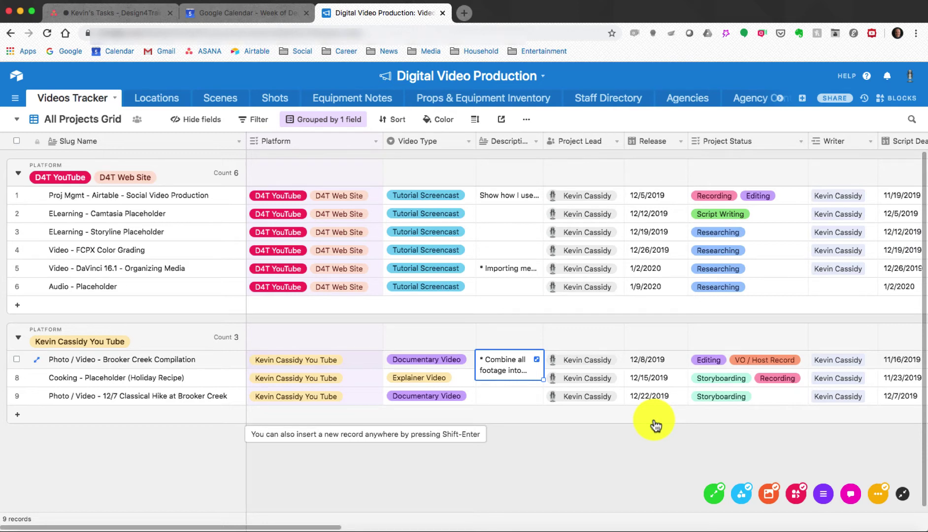
- View the Locations table, and widen the Video field in the Scenes table until the full video titles fit
{"action": "left_click", "coordinate": [148, 103]}
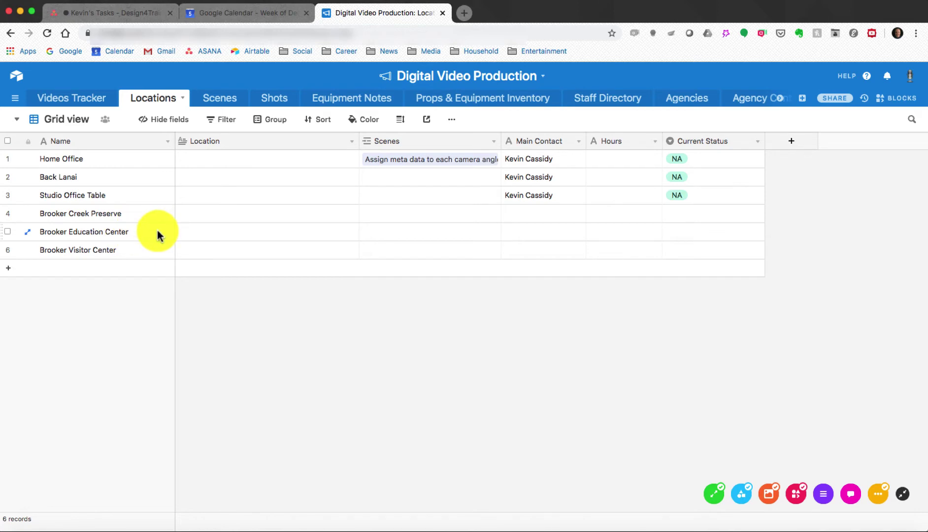
{"action": "left_click", "coordinate": [218, 100]}
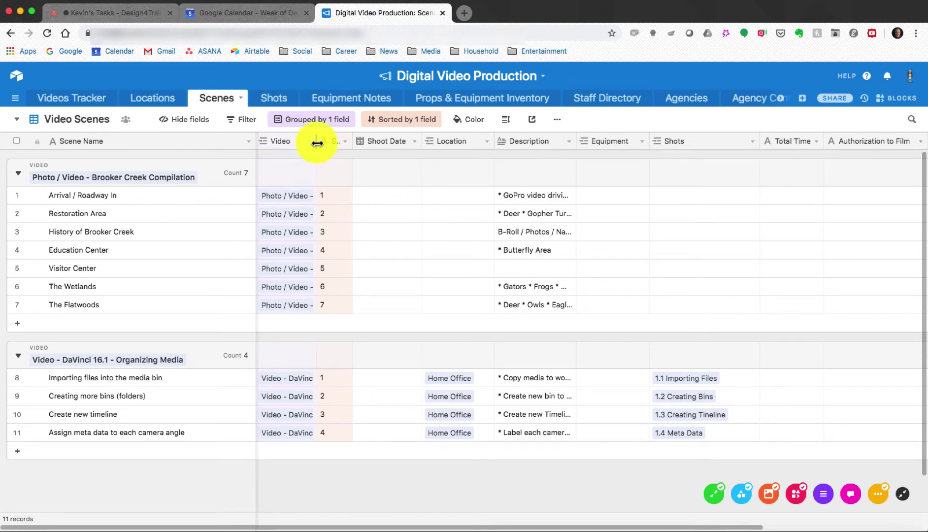
{"action": "left_click_drag", "start_coordinate": [316, 142], "coordinate": [427, 150]}
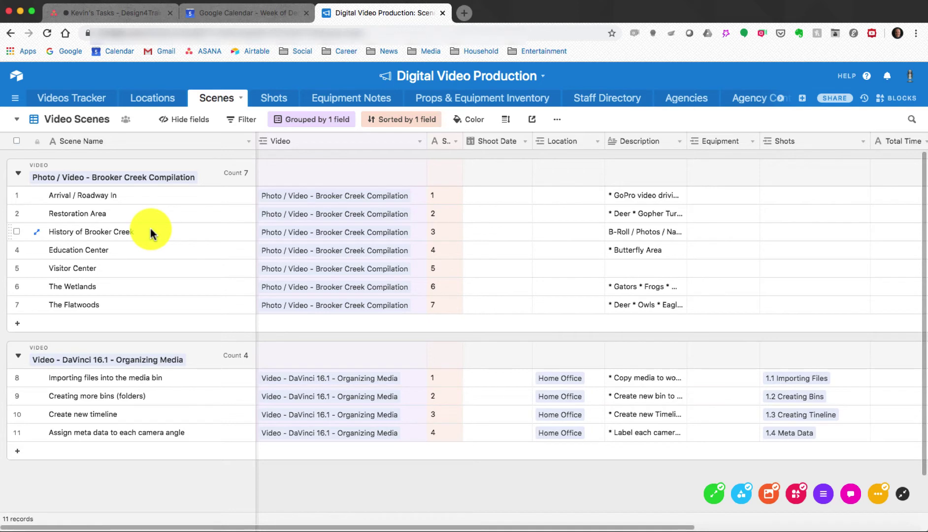
- View the full description of the "Arrival / Roadway In" scene and close it
{"action": "left_click", "coordinate": [633, 197]}
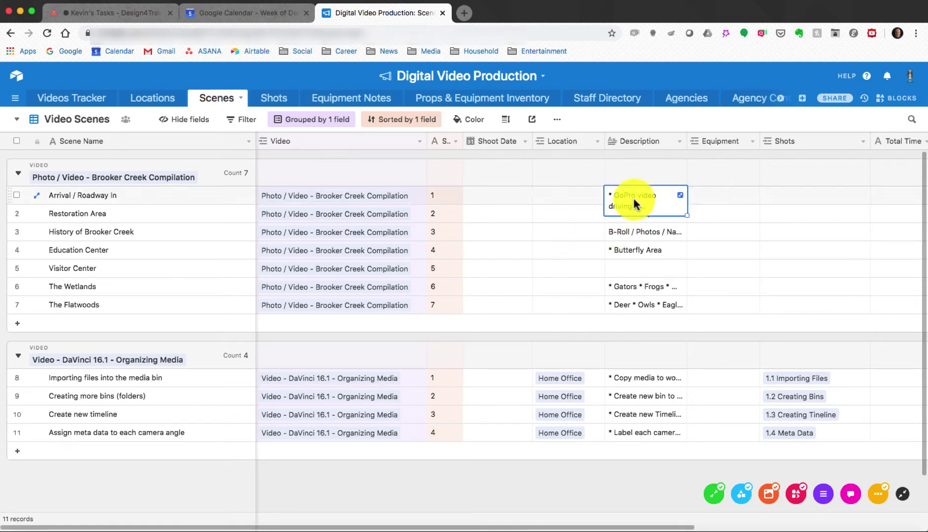
{"action": "left_click", "coordinate": [679, 197]}
{"action": "left_click", "coordinate": [591, 120]}
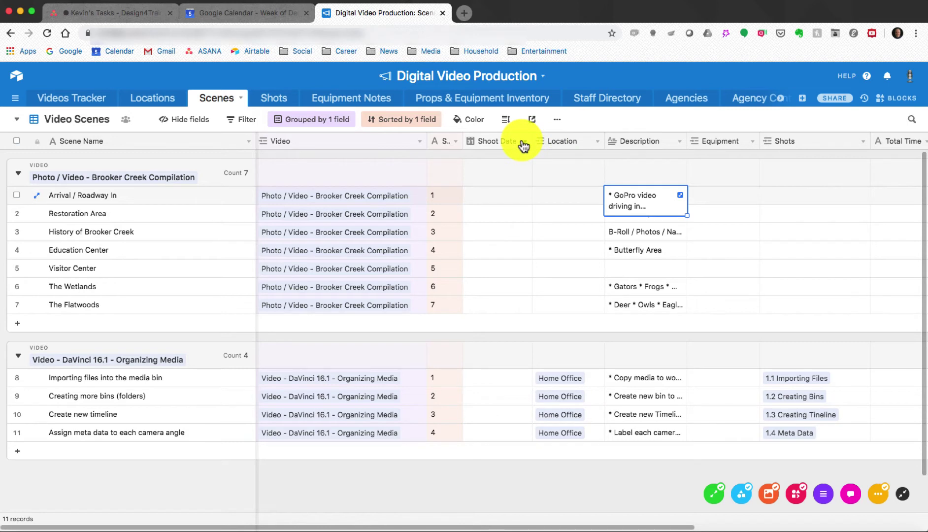
- Browse the cameras and lenses that can be linked in the Equipment field of "Arrival / Roadway In", without linking any
{"action": "scroll", "coordinate": [567, 454], "scroll_direction": "right", "scroll_amount": 3}
{"action": "left_click", "coordinate": [590, 195]}
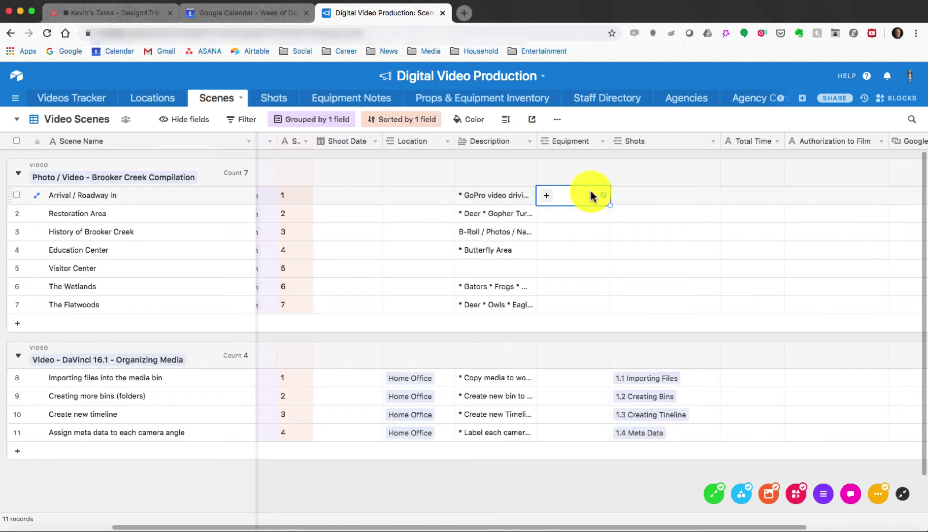
{"action": "left_click", "coordinate": [546, 196]}
{"action": "scroll", "coordinate": [551, 203], "scroll_direction": "down", "scroll_amount": 4}
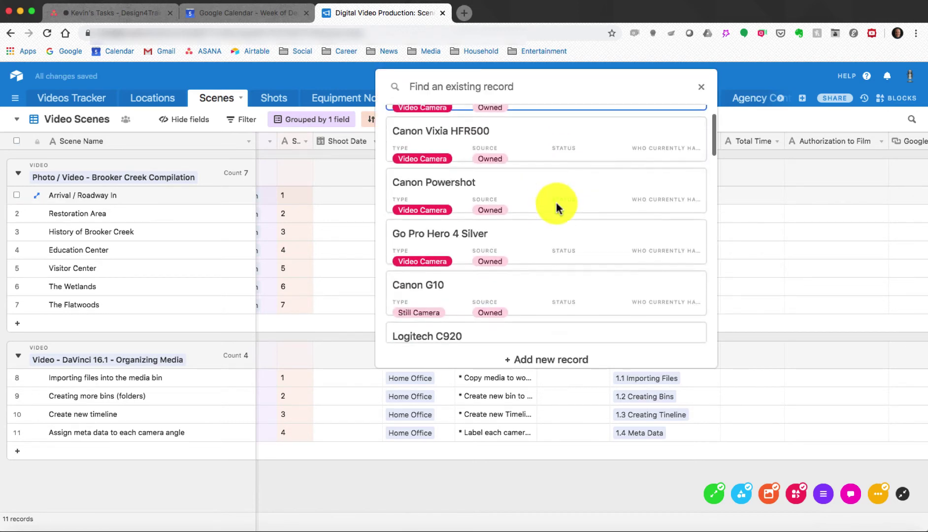
{"action": "scroll", "coordinate": [555, 204], "scroll_direction": "up", "scroll_amount": 1}
{"action": "scroll", "coordinate": [554, 204], "scroll_direction": "down", "scroll_amount": 3}
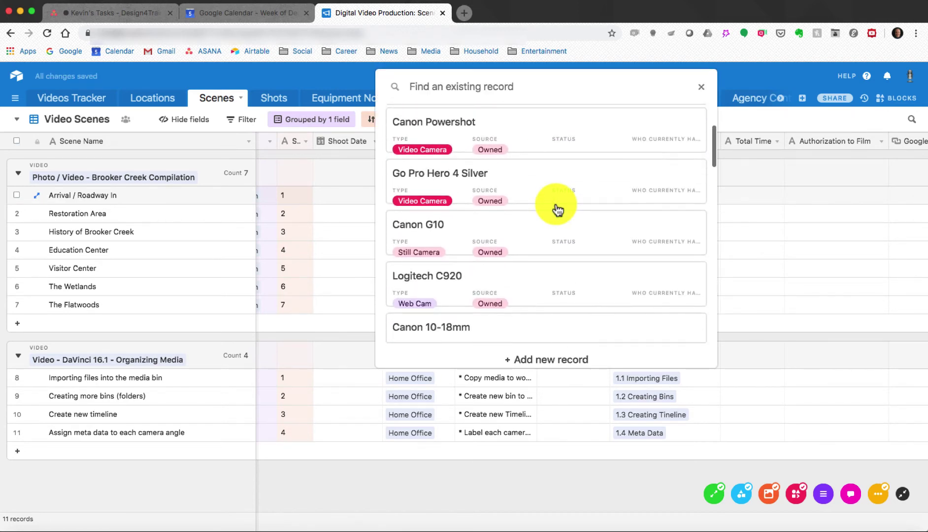
{"action": "scroll", "coordinate": [557, 210], "scroll_direction": "down", "scroll_amount": 6}
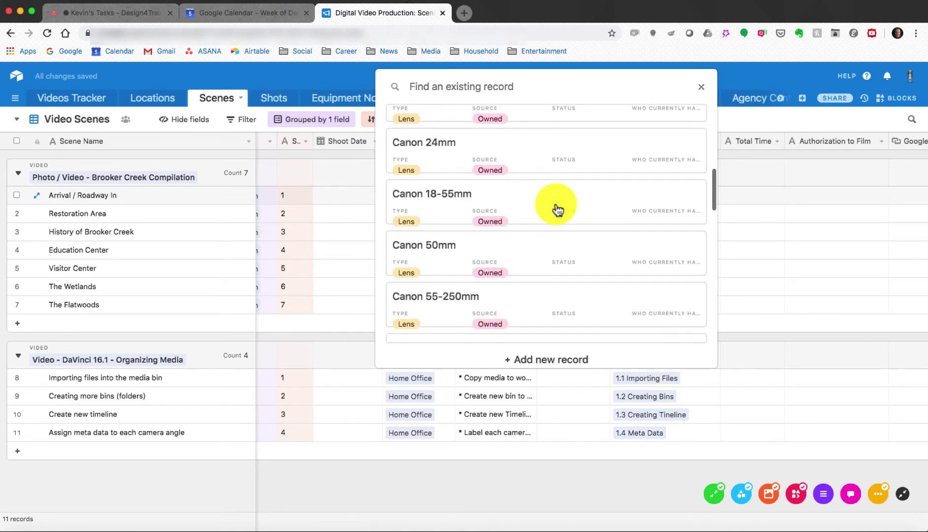
{"action": "left_click", "coordinate": [709, 93]}
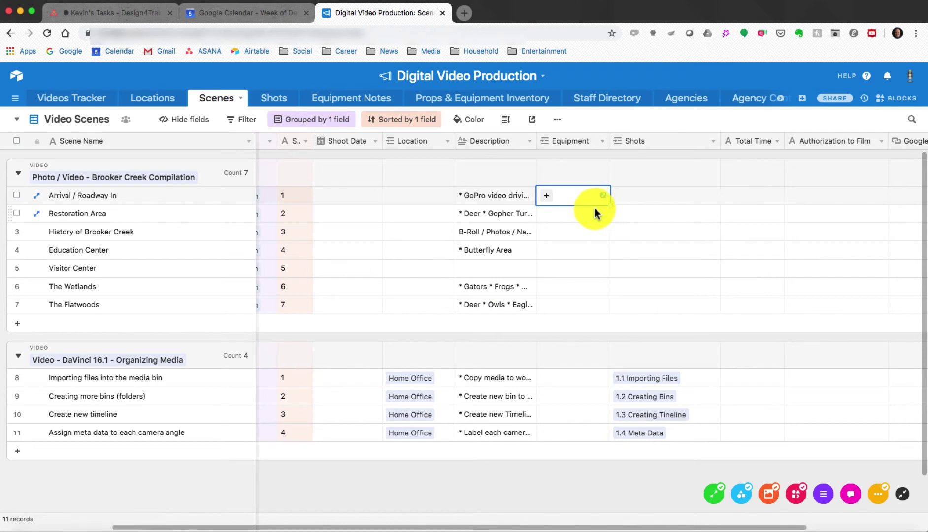
- Reopen the equipment choices for "Arrival / Roadway In" and browse down to the microphones, without linking any
{"action": "left_click", "coordinate": [546, 197]}
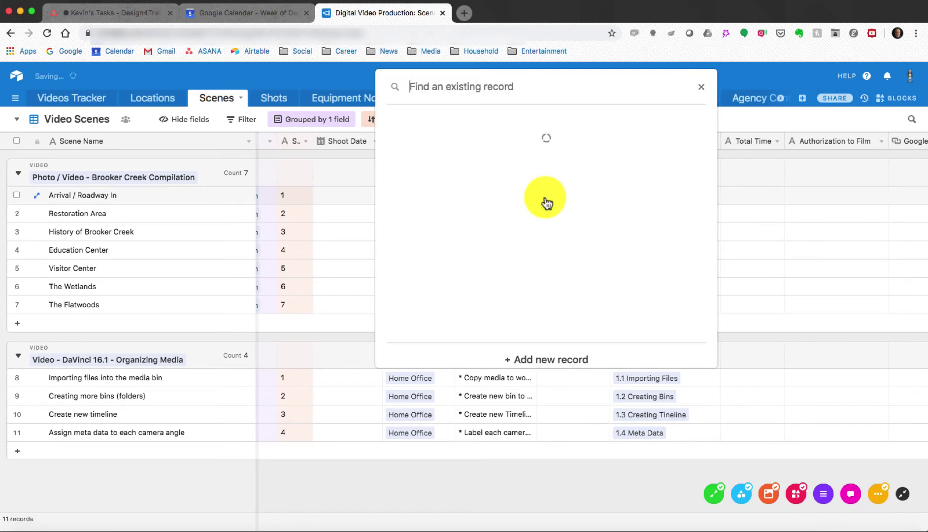
{"action": "scroll", "coordinate": [544, 231], "scroll_direction": "down", "scroll_amount": 3}
{"action": "scroll", "coordinate": [541, 229], "scroll_direction": "down", "scroll_amount": 5}
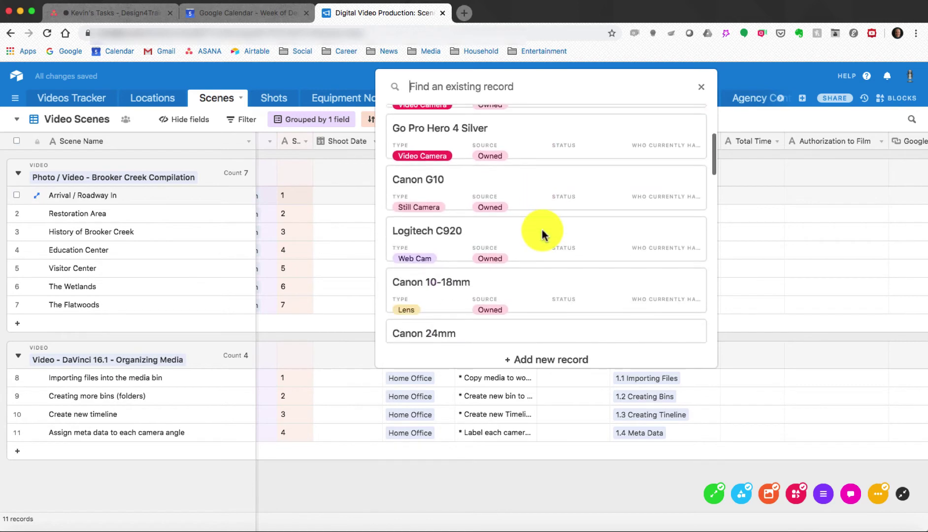
{"action": "scroll", "coordinate": [541, 230], "scroll_direction": "down", "scroll_amount": 10}
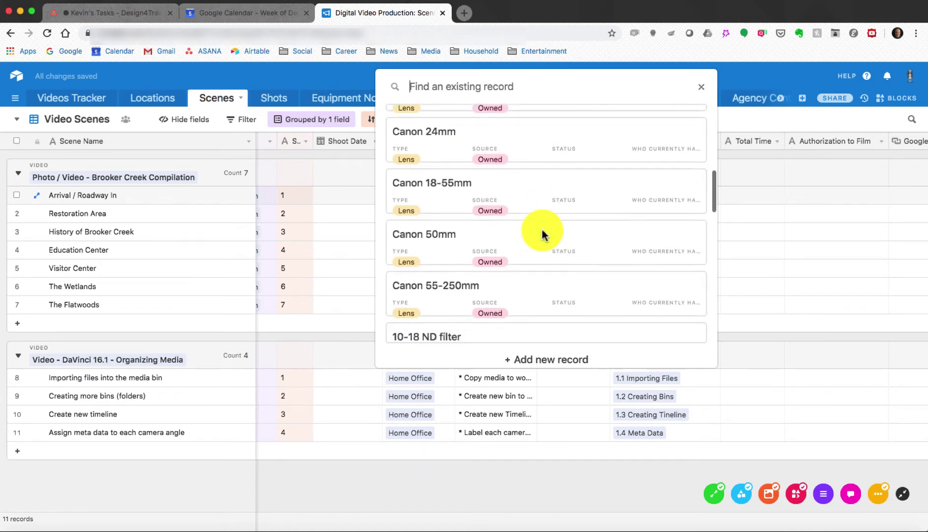
{"action": "scroll", "coordinate": [541, 230], "scroll_direction": "down", "scroll_amount": 8}
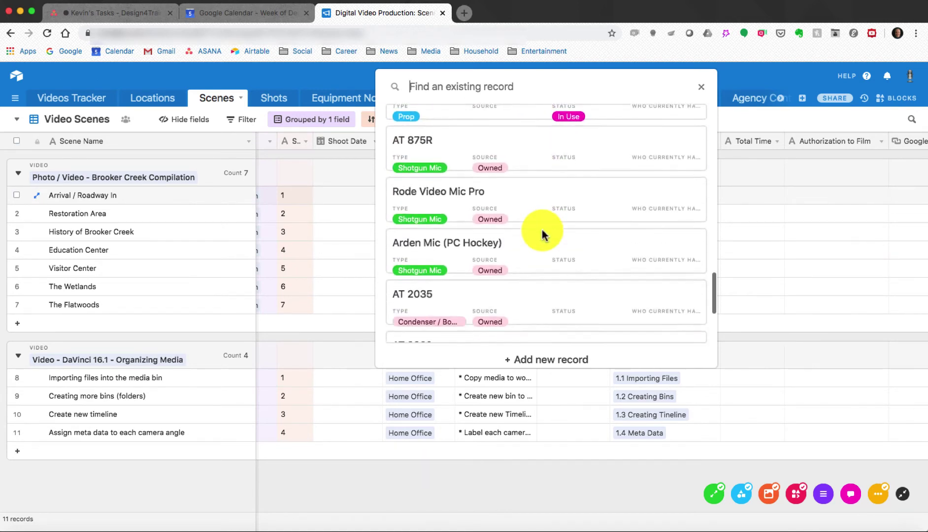
{"action": "left_click", "coordinate": [701, 87]}
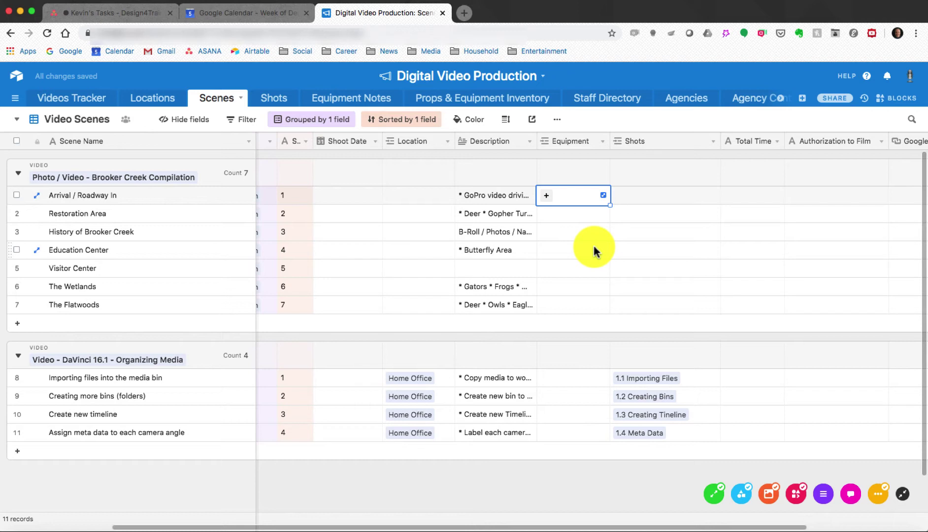
- Review the remaining Scenes fields through Google Drive Script, and return to the Video field
{"action": "scroll", "coordinate": [593, 246], "scroll_direction": "right", "scroll_amount": 5}
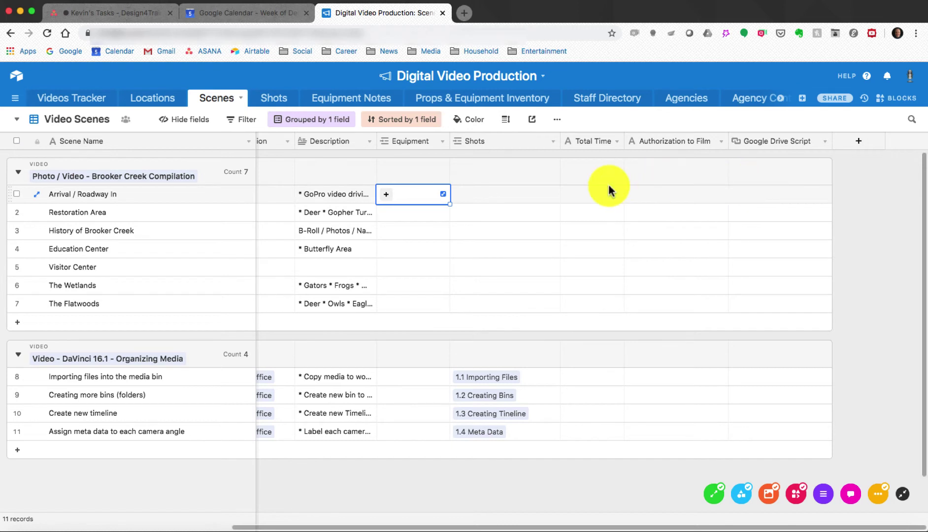
{"action": "scroll", "coordinate": [608, 187], "scroll_direction": "left", "scroll_amount": 5}
{"action": "scroll", "coordinate": [609, 187], "scroll_direction": "left", "scroll_amount": 3}
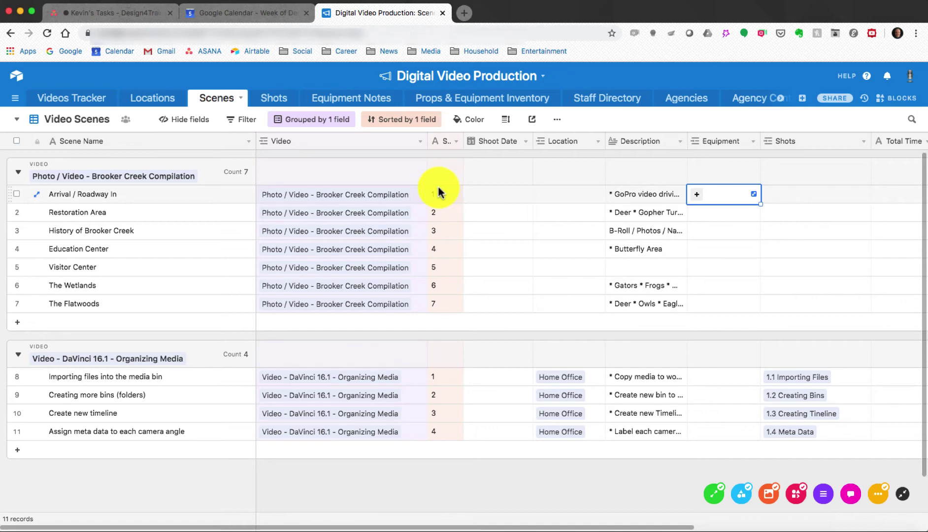
- Open the Shots table and expand the scene 1, 2 and 3 groups of "Video - DaVinci 16.1 - Organizing Media"
{"action": "left_click", "coordinate": [275, 100]}
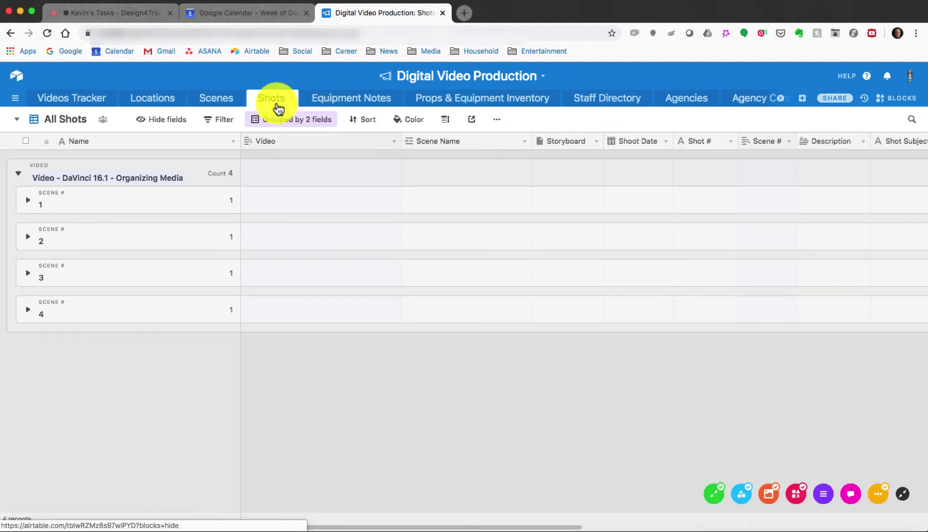
{"action": "left_click", "coordinate": [18, 174]}
{"action": "left_click", "coordinate": [18, 174]}
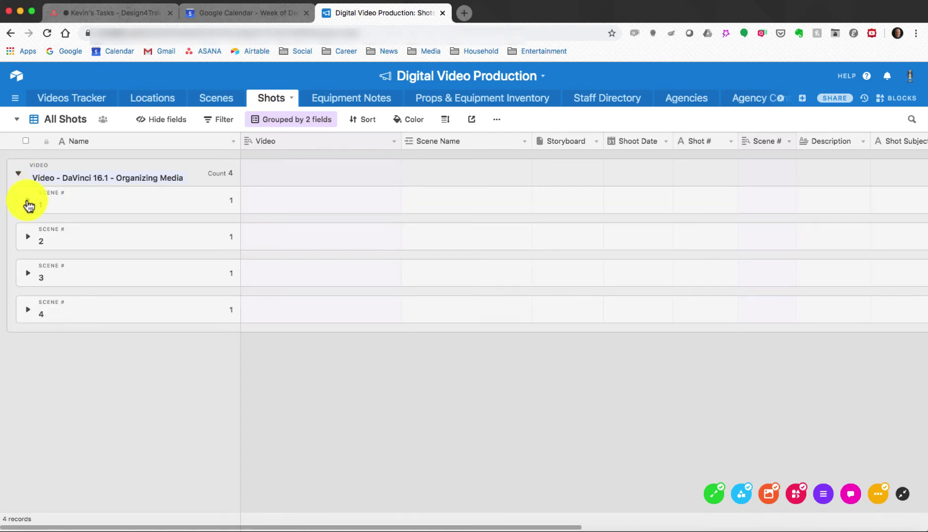
{"action": "left_click", "coordinate": [27, 201]}
{"action": "left_click", "coordinate": [28, 273]}
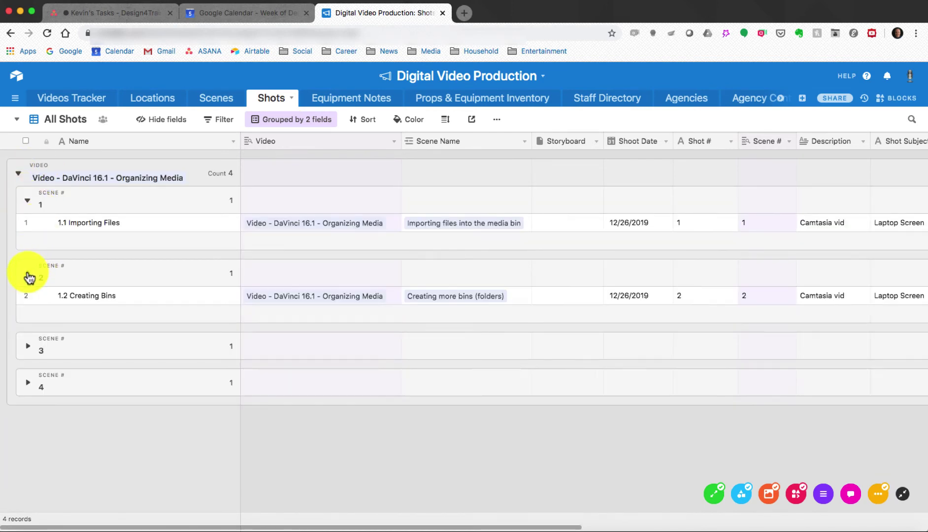
{"action": "left_click", "coordinate": [27, 349]}
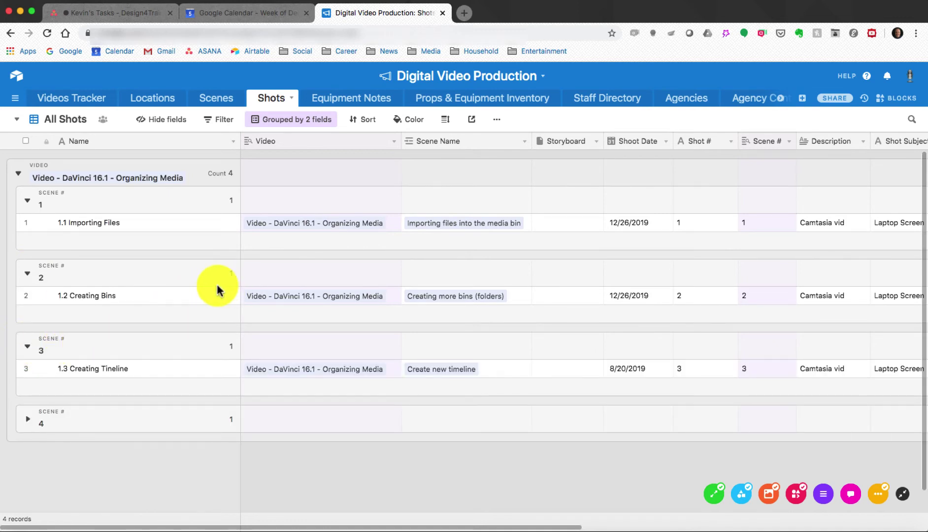
- Review the Shots fields across the grid, from Scene Name and Storyboard through Shot Size, Camera Angle and Lens
{"action": "scroll", "coordinate": [437, 424], "scroll_direction": "right", "scroll_amount": 2}
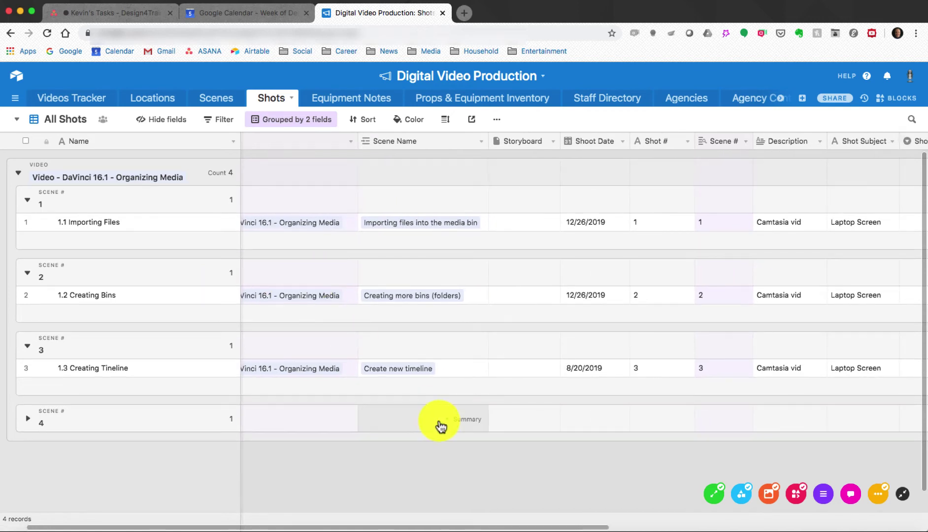
{"action": "left_click_drag", "start_coordinate": [426, 524], "coordinate": [580, 527]}
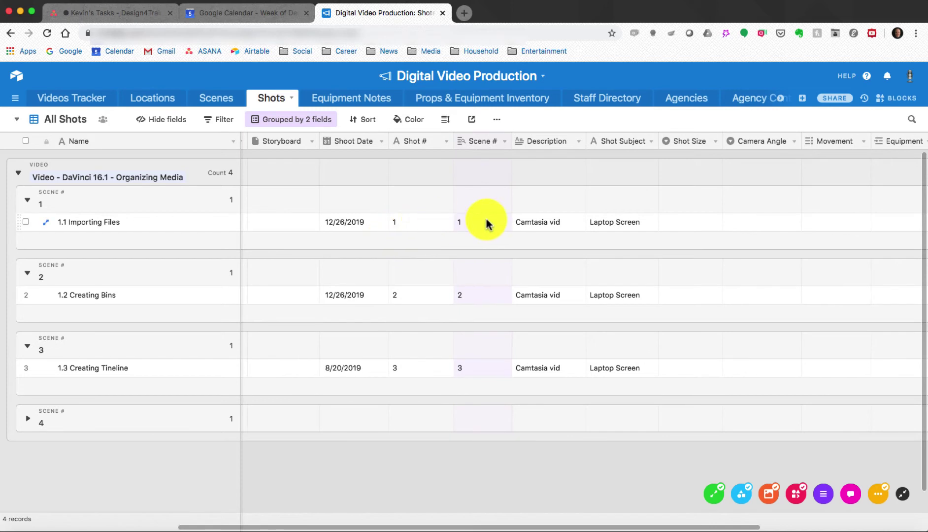
{"action": "mouse_move", "coordinate": [571, 181]}
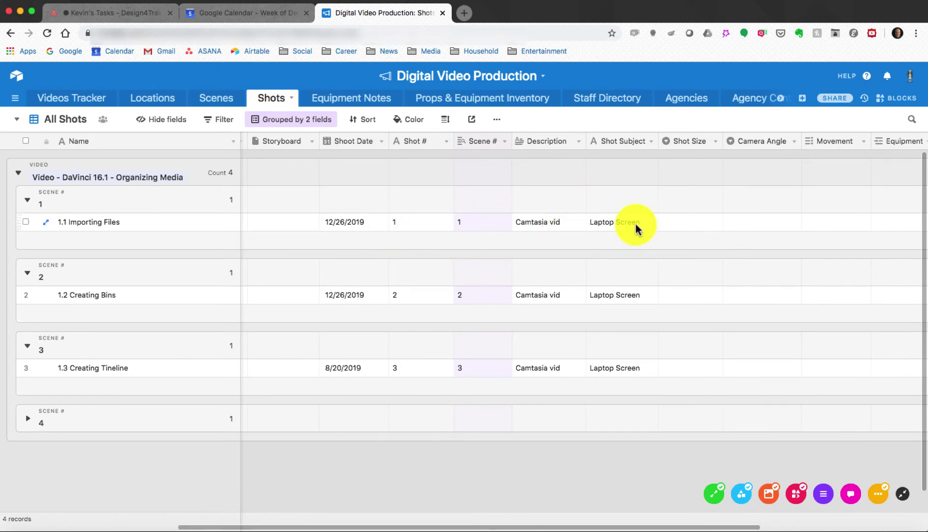
{"action": "mouse_move", "coordinate": [559, 525]}
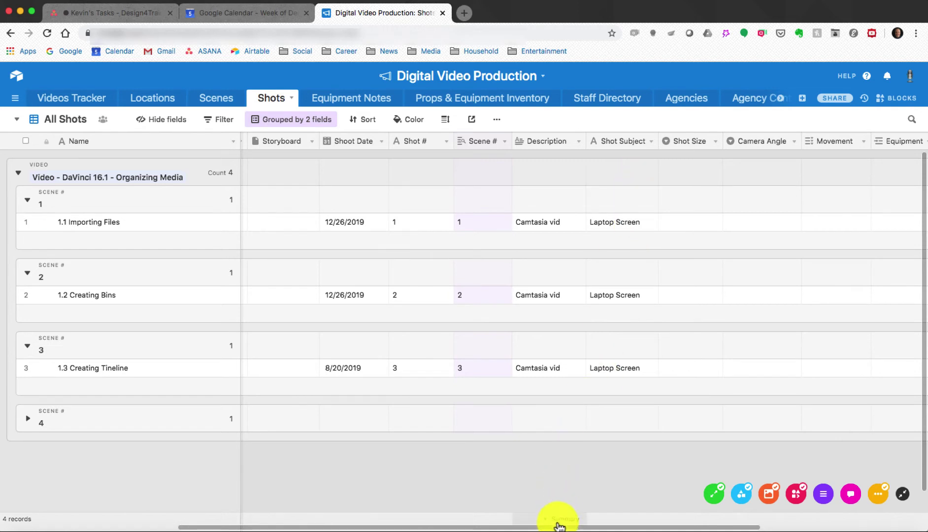
{"action": "left_click_drag", "start_coordinate": [559, 525], "coordinate": [616, 525]}
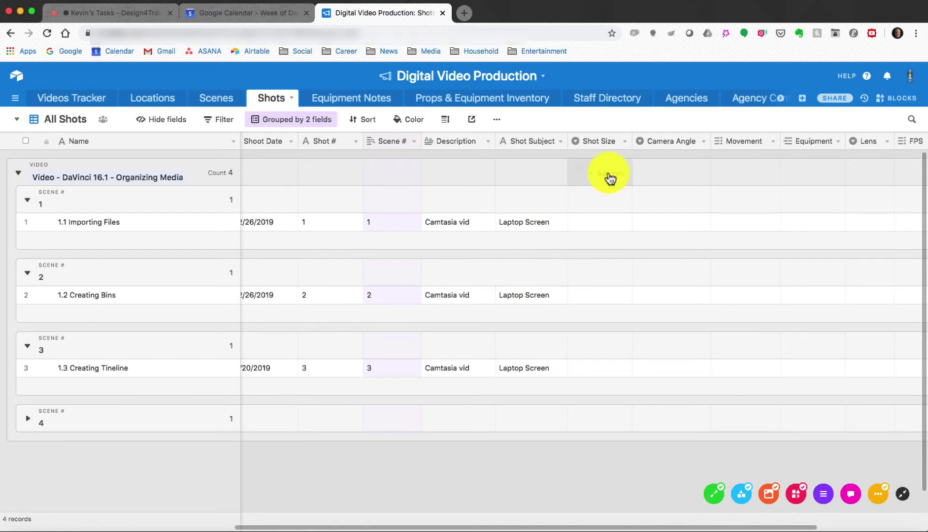
- Review the Shot Size options for the "1.1 Importing Files" shot and close the list without choosing one
{"action": "left_click", "coordinate": [621, 220]}
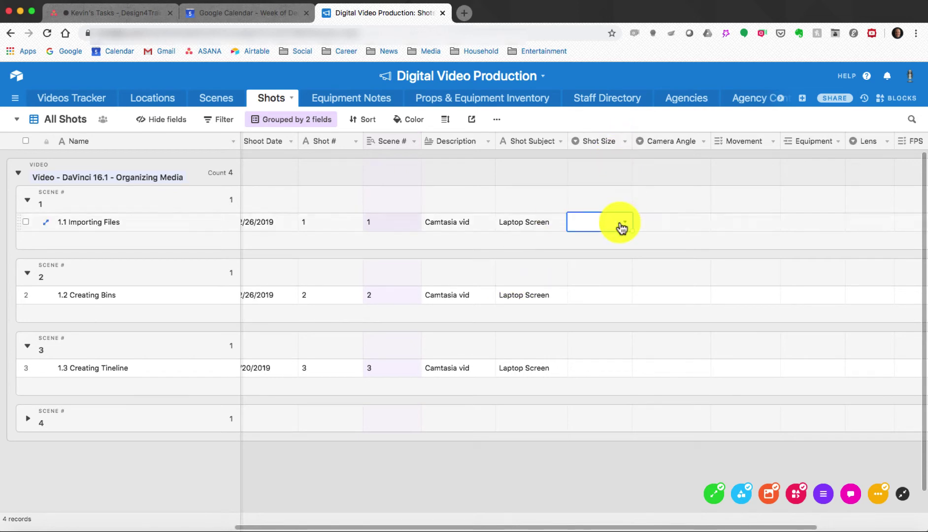
{"action": "left_click", "coordinate": [625, 223]}
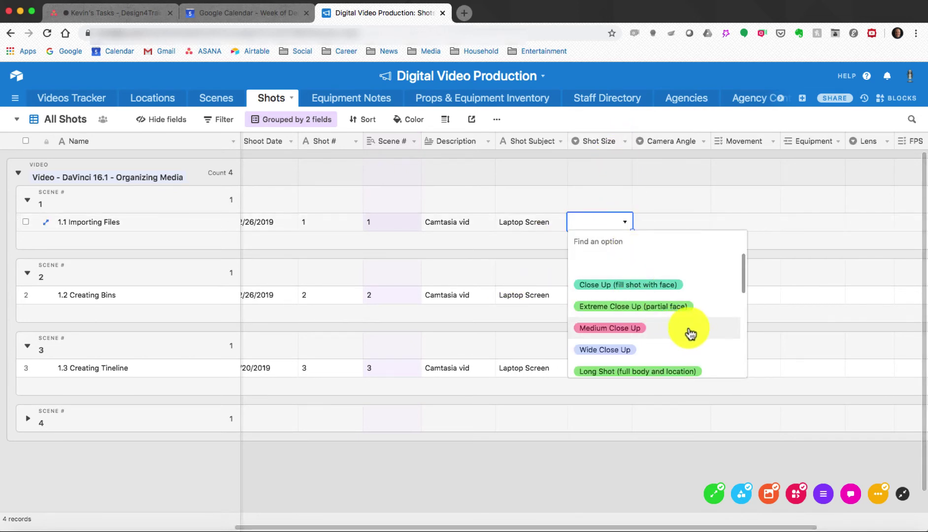
{"action": "scroll", "coordinate": [704, 335], "scroll_direction": "down", "scroll_amount": 1}
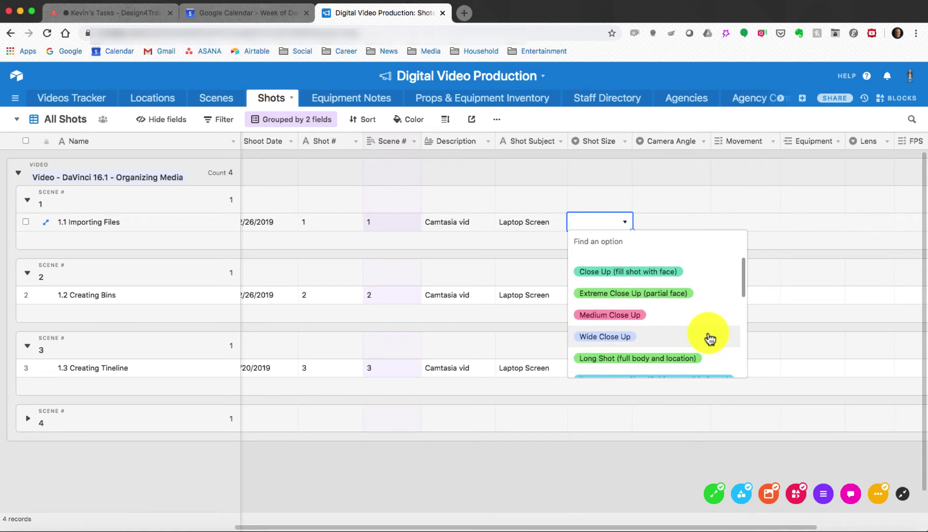
{"action": "scroll", "coordinate": [710, 339], "scroll_direction": "down", "scroll_amount": 4}
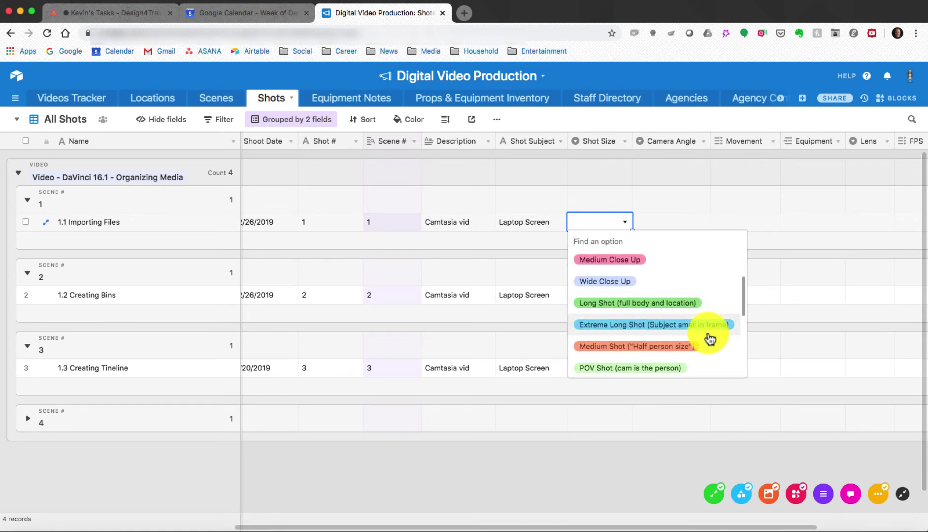
{"action": "scroll", "coordinate": [710, 339], "scroll_direction": "down", "scroll_amount": 2}
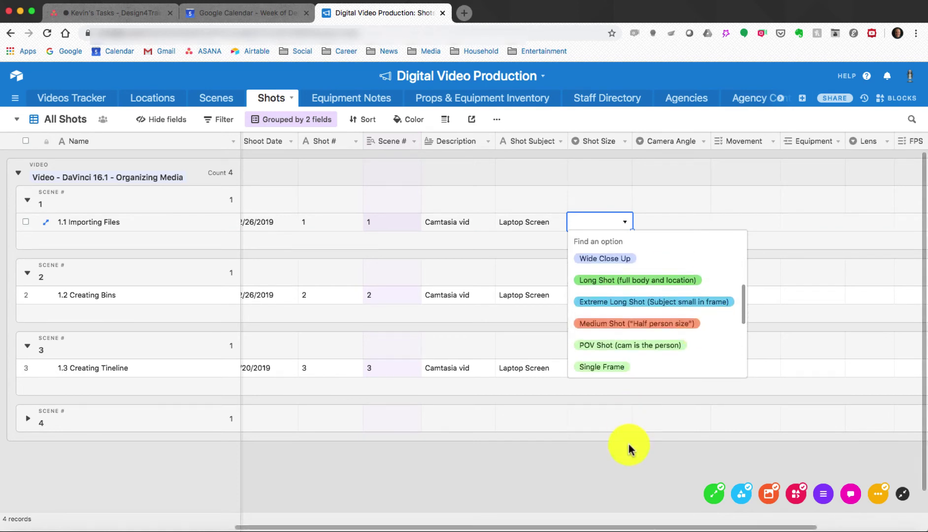
{"action": "left_click", "coordinate": [631, 461]}
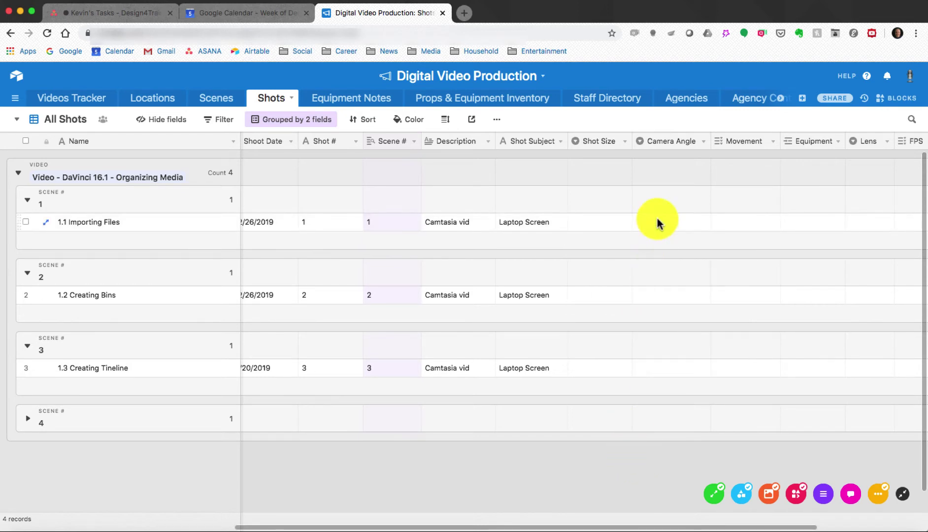
- Review the Camera Angle options for the "1.1 Importing Files" shot and close the list without choosing one
{"action": "left_click", "coordinate": [672, 227]}
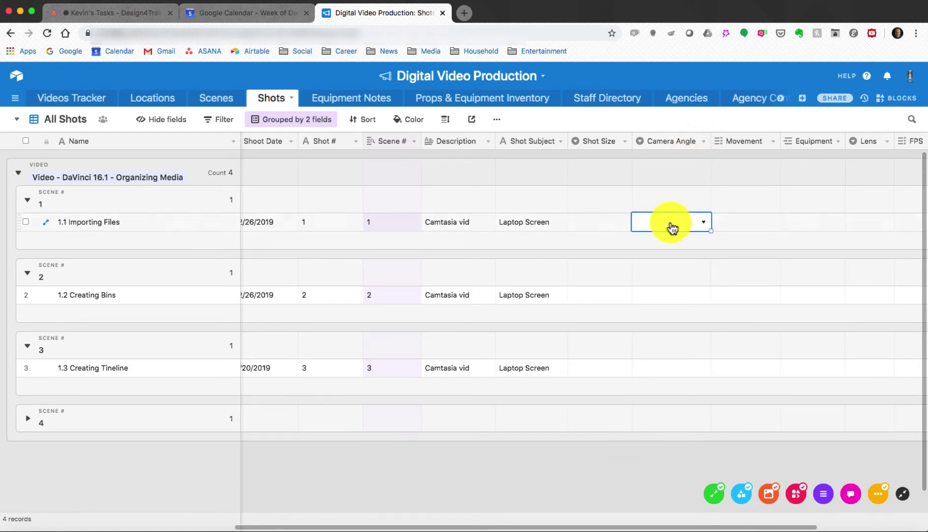
{"action": "left_click", "coordinate": [704, 222]}
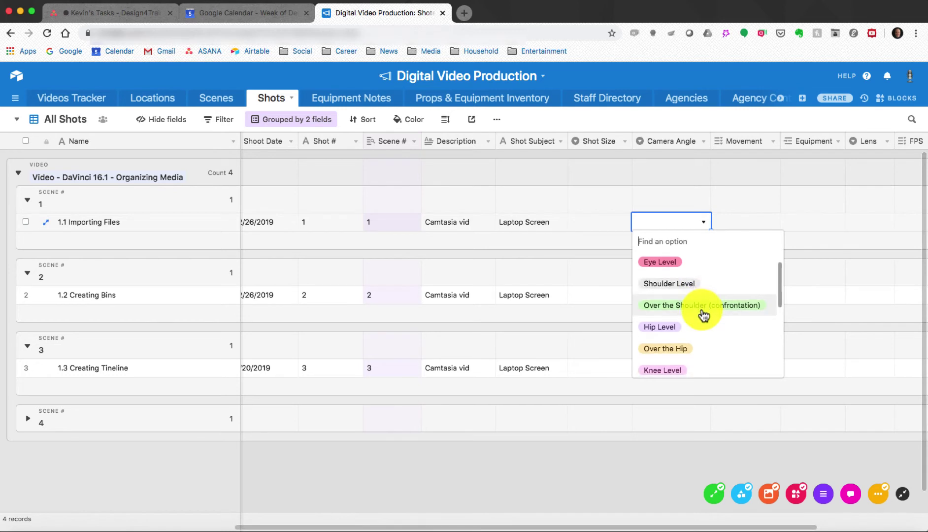
{"action": "scroll", "coordinate": [703, 315], "scroll_direction": "down", "scroll_amount": 2}
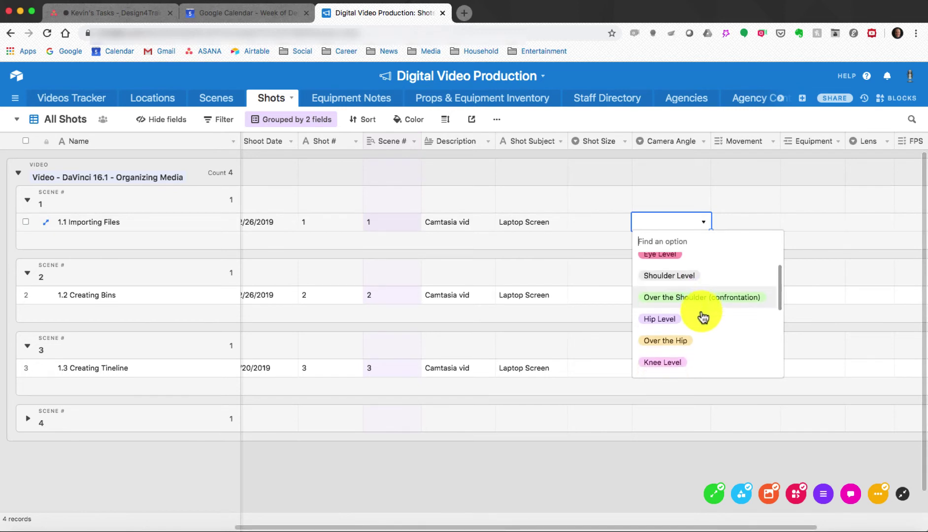
{"action": "scroll", "coordinate": [702, 318], "scroll_direction": "down", "scroll_amount": 4}
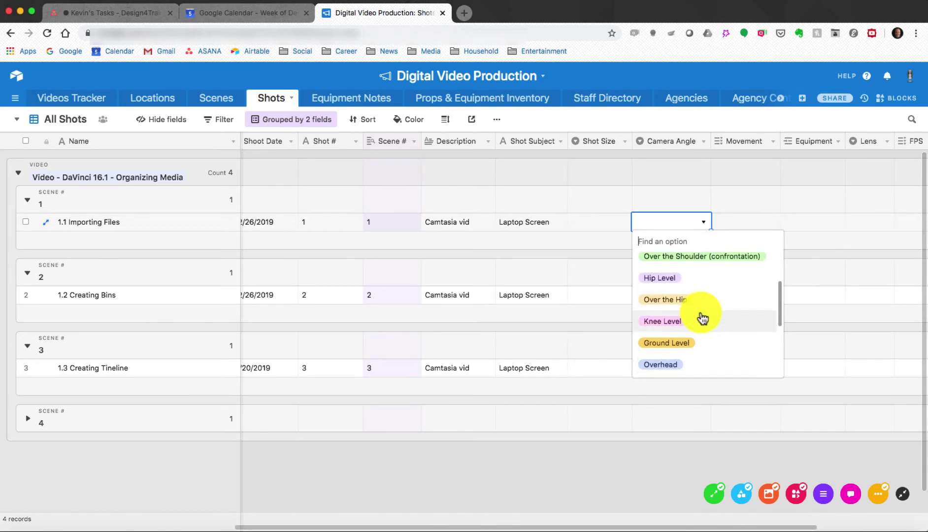
{"action": "scroll", "coordinate": [703, 317], "scroll_direction": "down", "scroll_amount": 4}
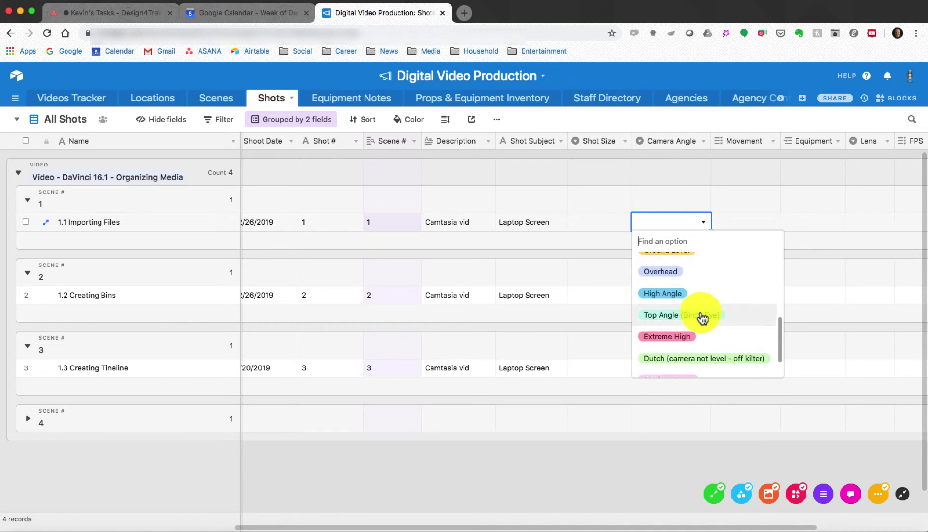
{"action": "scroll", "coordinate": [701, 318], "scroll_direction": "up", "scroll_amount": 2}
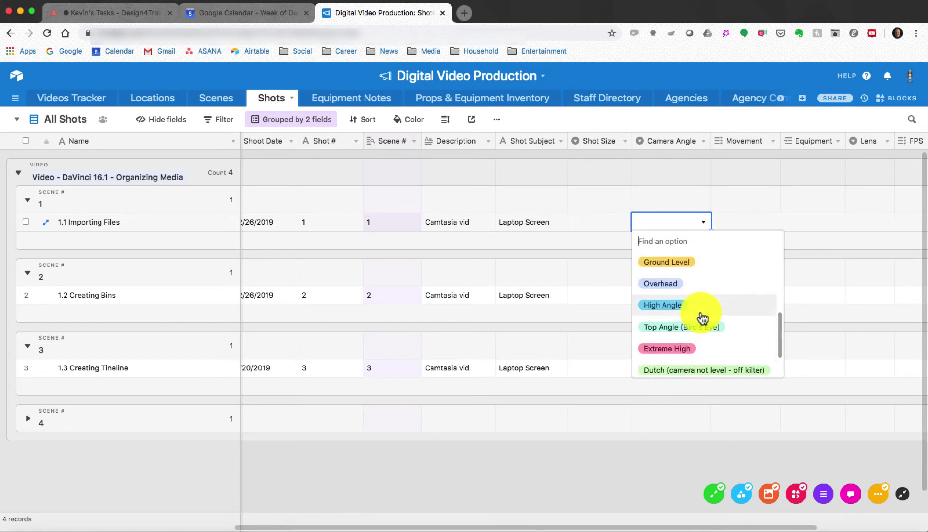
{"action": "scroll", "coordinate": [694, 355], "scroll_direction": "up", "scroll_amount": 4}
{"action": "left_click", "coordinate": [655, 482]}
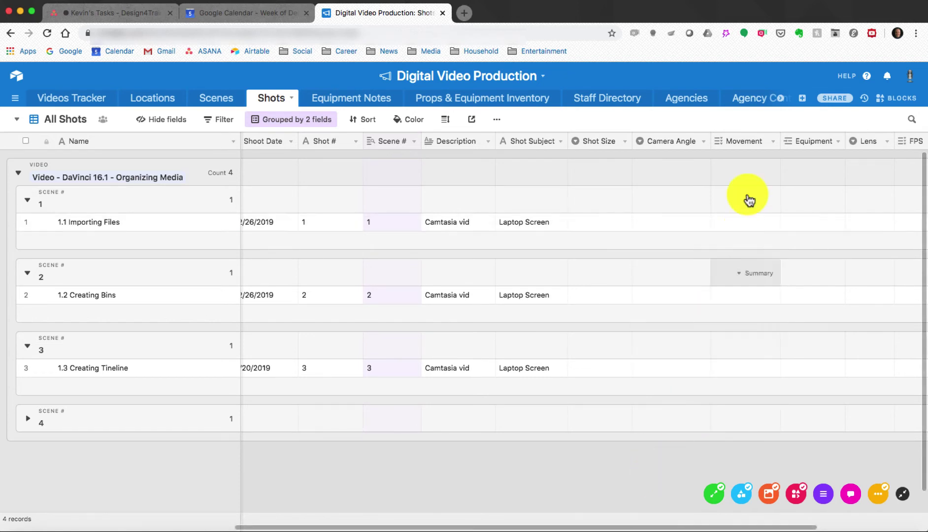
- Review the Movement options for the "1.1 Importing Files" shot without selecting any
{"action": "left_click", "coordinate": [761, 222]}
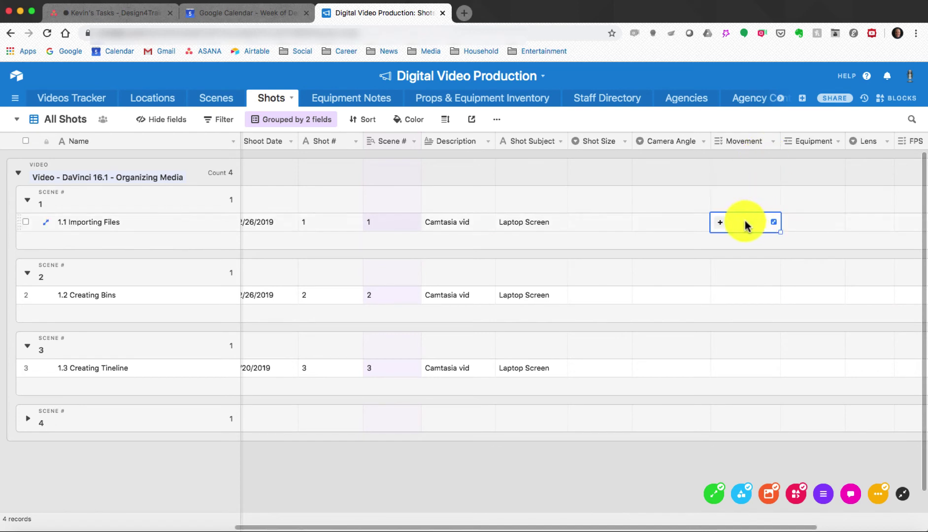
{"action": "left_click", "coordinate": [719, 222]}
{"action": "scroll", "coordinate": [758, 320], "scroll_direction": "down", "scroll_amount": 3}
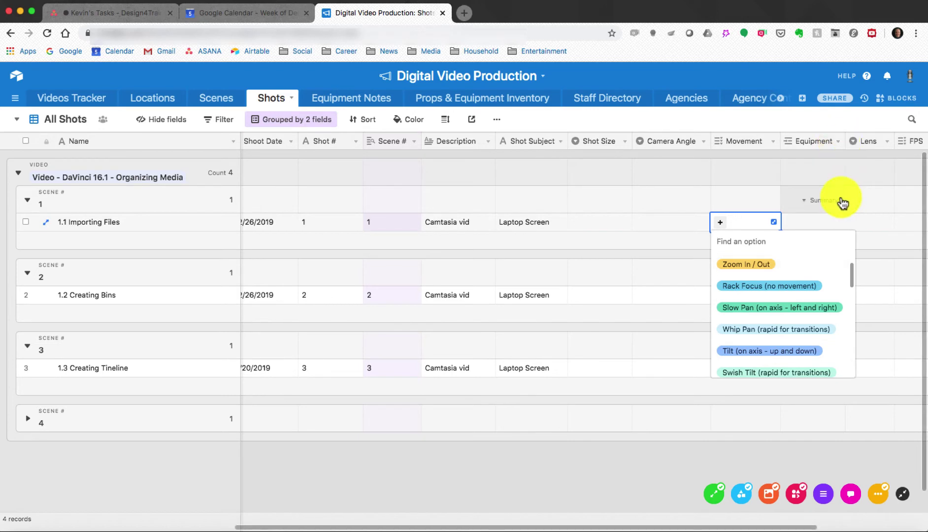
- View the equipment records that can be linked to the "1.1 Importing Files" shot, and close the picker without linking one
{"action": "left_click", "coordinate": [827, 217]}
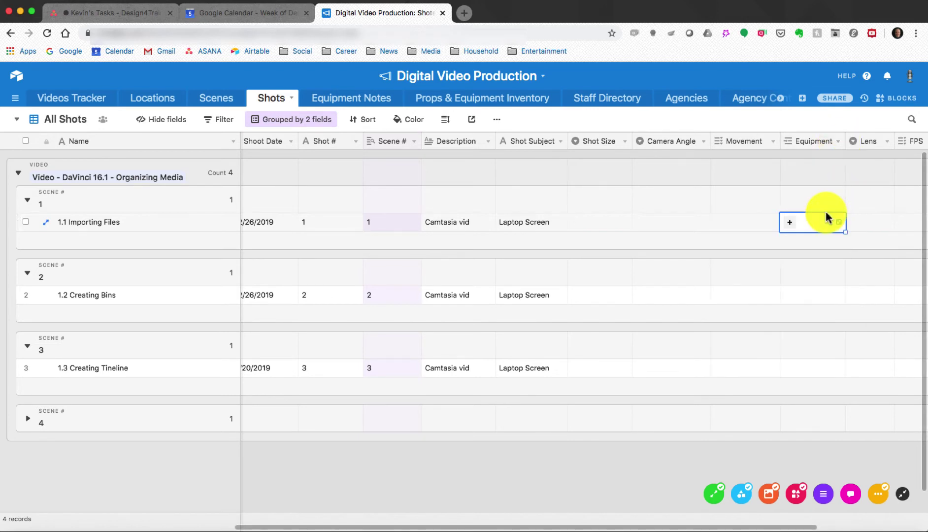
{"action": "left_click", "coordinate": [790, 222]}
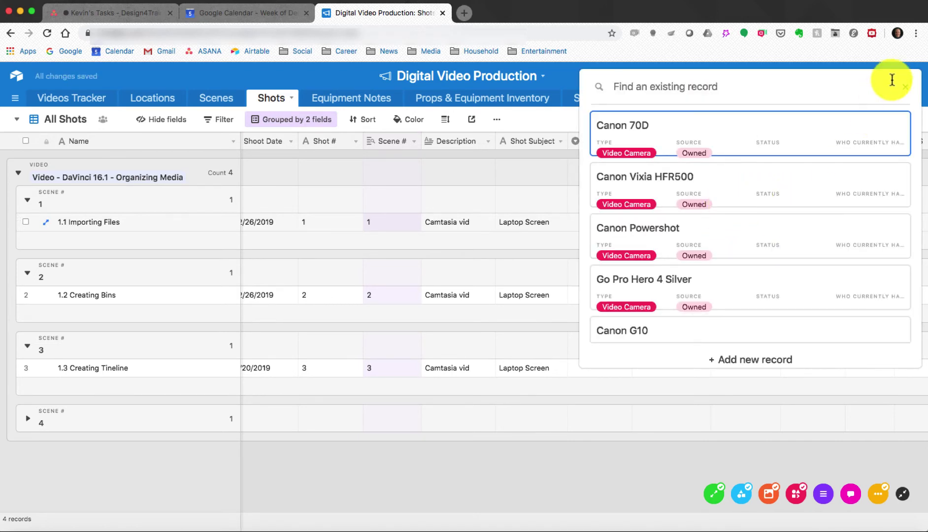
{"action": "left_click", "coordinate": [905, 88]}
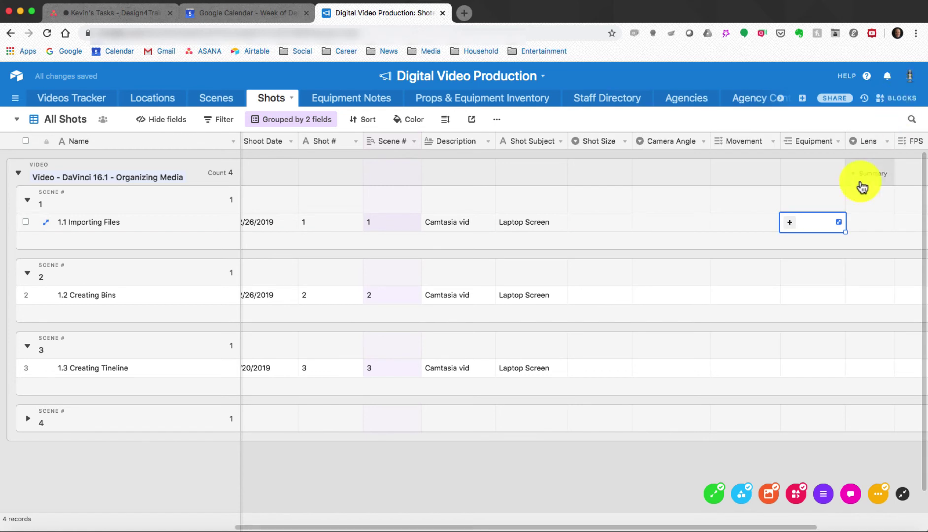
- Review the Lens options for the "1.1 Importing Files" shot without choosing one
{"action": "scroll", "coordinate": [804, 391], "scroll_direction": "right", "scroll_amount": 5}
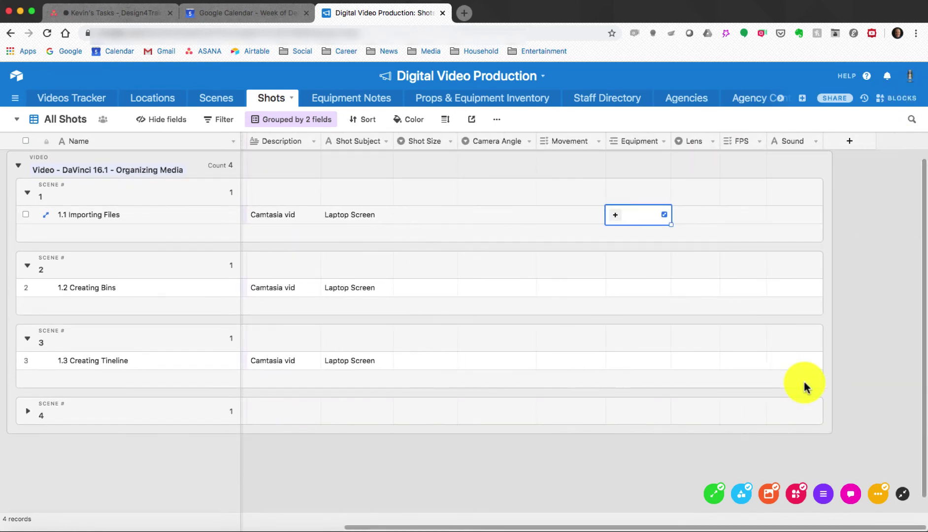
{"action": "left_click", "coordinate": [709, 216]}
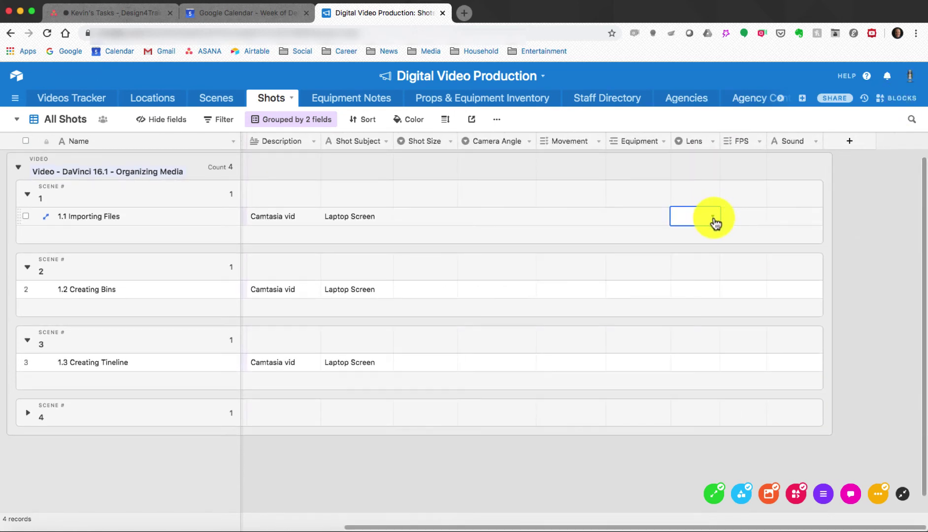
{"action": "left_click", "coordinate": [713, 214]}
{"action": "scroll", "coordinate": [717, 278], "scroll_direction": "down", "scroll_amount": 1}
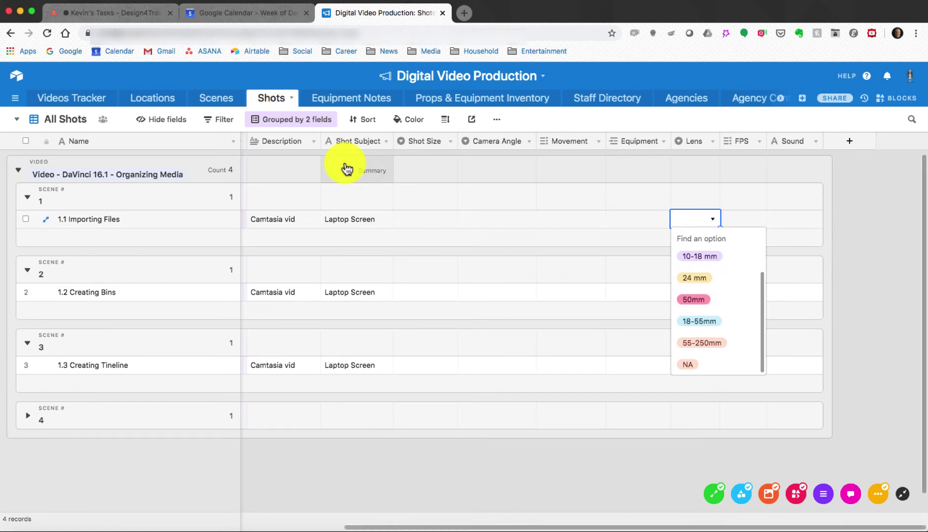
- Open the Props & Equipment Inventory table and review its cameras, lenses, filters and microphones by name and type
{"action": "left_click", "coordinate": [468, 105]}
{"action": "left_click", "coordinate": [468, 105]}
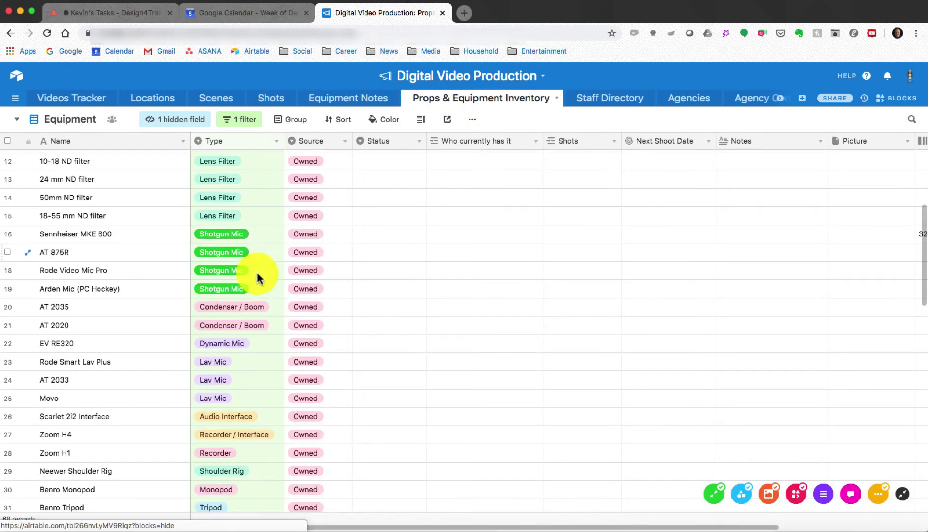
{"action": "scroll", "coordinate": [247, 288], "scroll_direction": "up", "scroll_amount": 2}
{"action": "scroll", "coordinate": [247, 288], "scroll_direction": "up", "scroll_amount": 3}
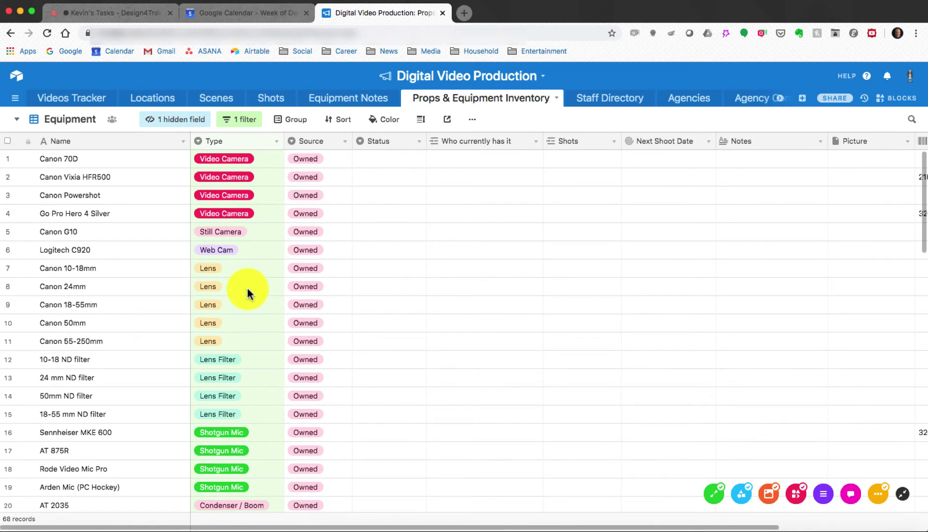
{"action": "scroll", "coordinate": [247, 289], "scroll_direction": "down", "scroll_amount": 5}
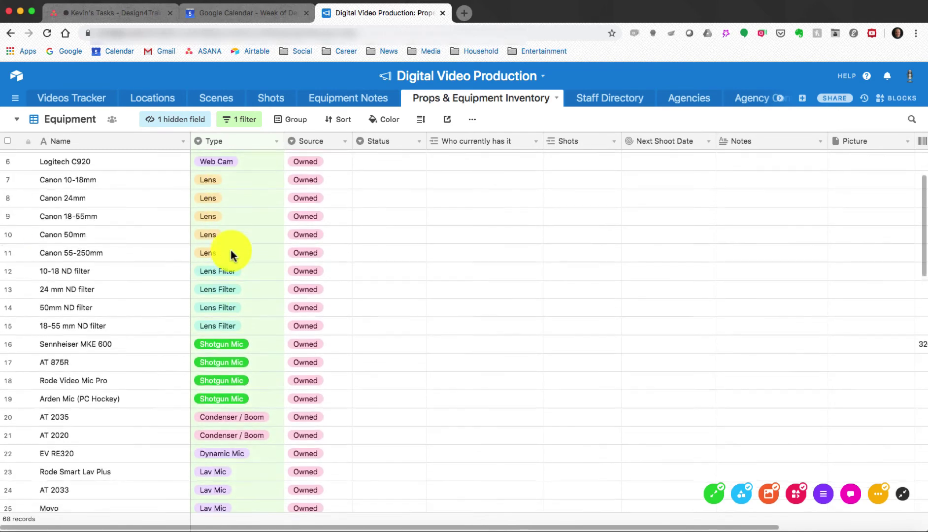
{"action": "scroll", "coordinate": [266, 265], "scroll_direction": "down", "scroll_amount": 2}
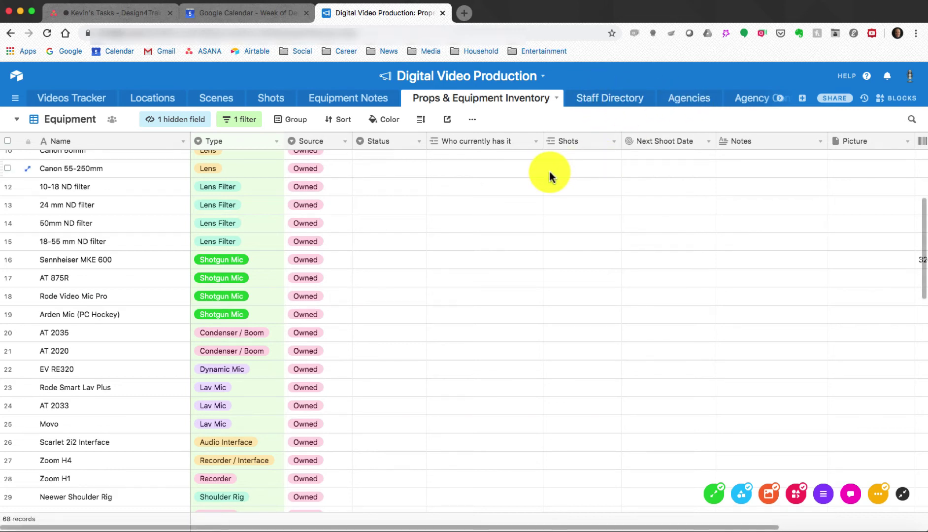
- Return to the Videos Tracker table, and switch to Google Calendar to view the week of December 1–7, 2019
{"action": "left_click", "coordinate": [99, 98]}
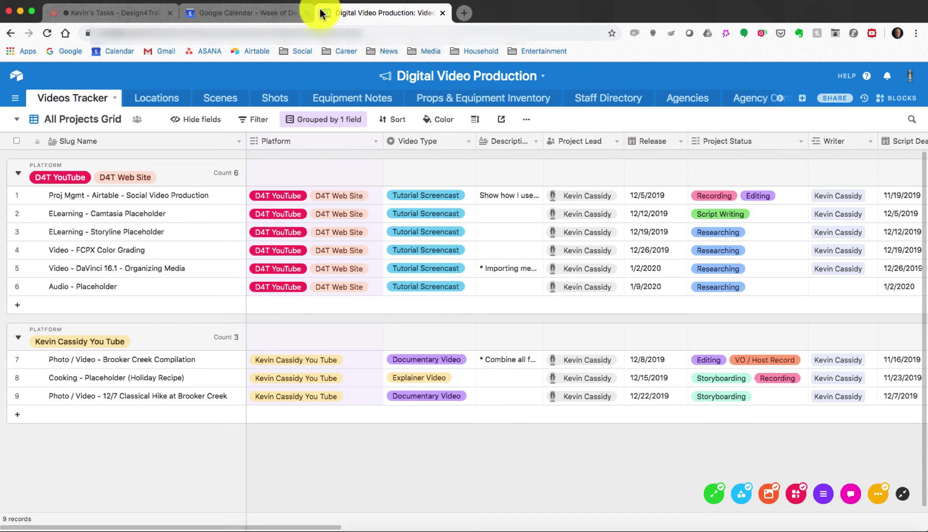
{"action": "left_click", "coordinate": [275, 14]}
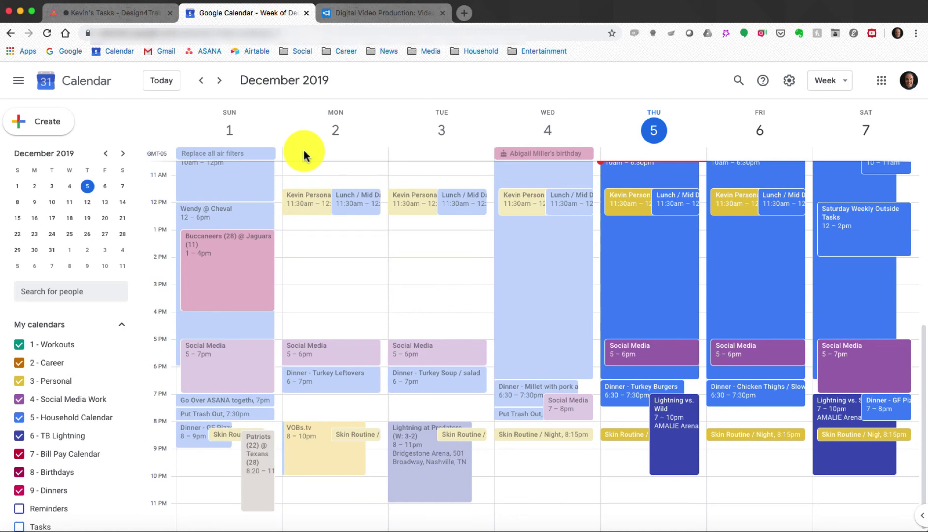
- Switch to Asana and view the details of the "D4T You Tube - Publish 12/5 video!" and "KC You Tube - Publish 12/8 video!" tasks
{"action": "left_click", "coordinate": [118, 13]}
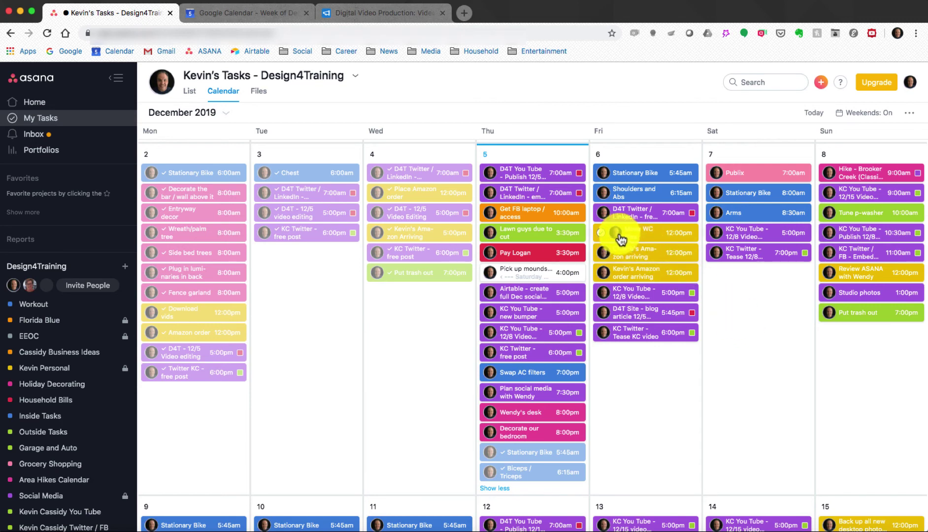
{"action": "left_click", "coordinate": [552, 182]}
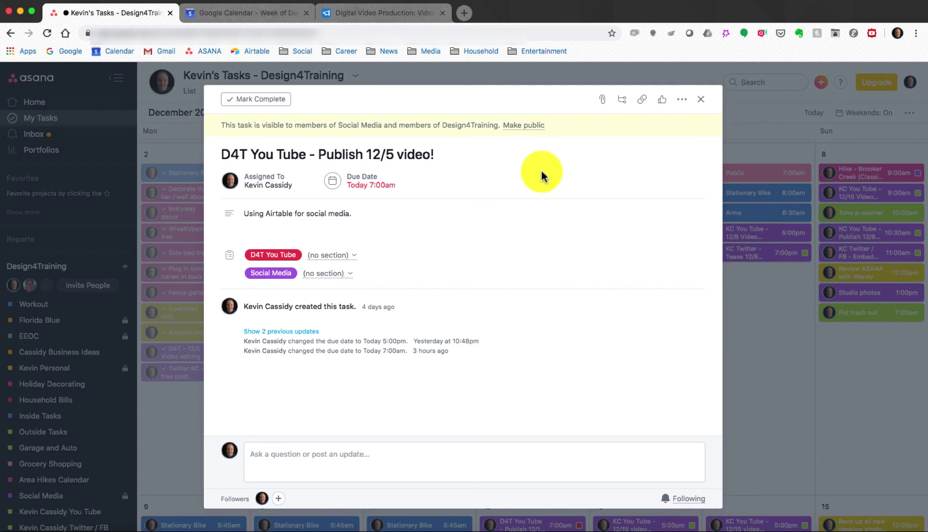
{"action": "left_click", "coordinate": [702, 103]}
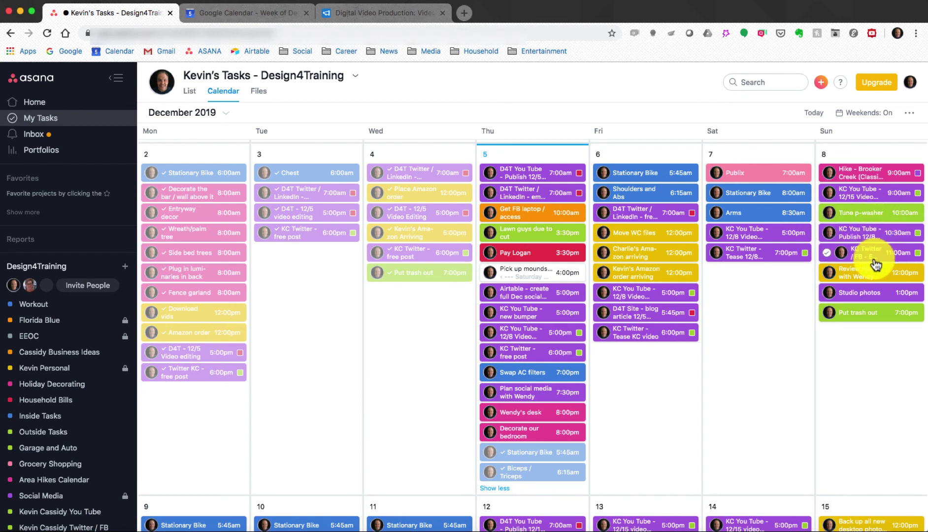
{"action": "left_click", "coordinate": [867, 238]}
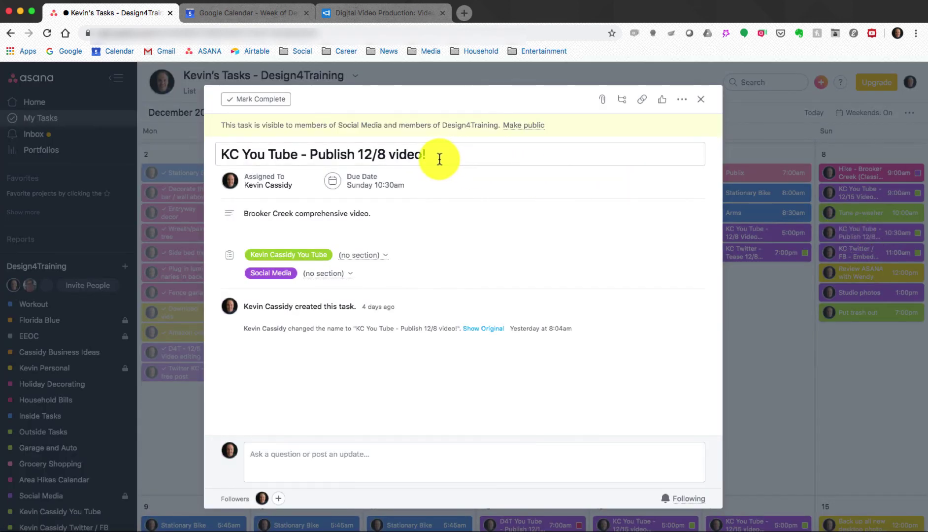
{"action": "left_click", "coordinate": [701, 104]}
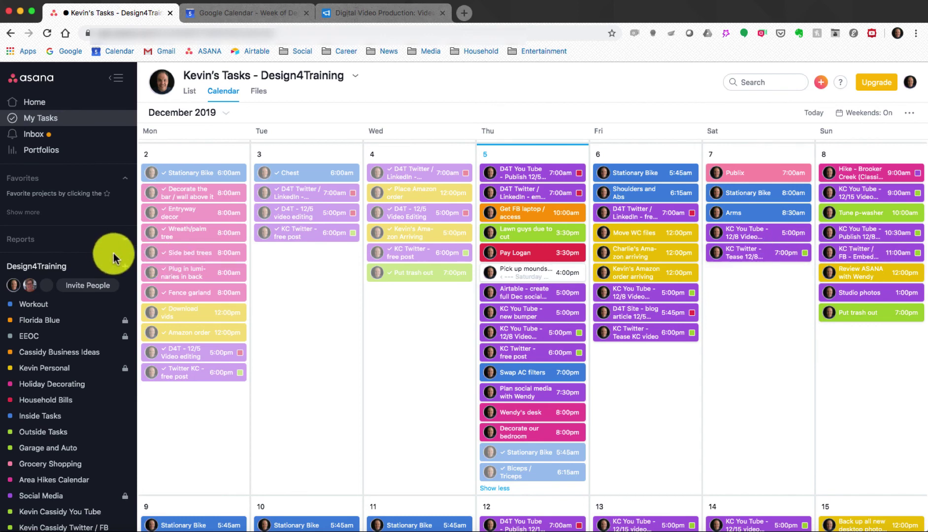
- Look through the project list, and view the completed D4T 12/5 video editing tasks on December 2 and 3
{"action": "left_click", "coordinate": [373, 232]}
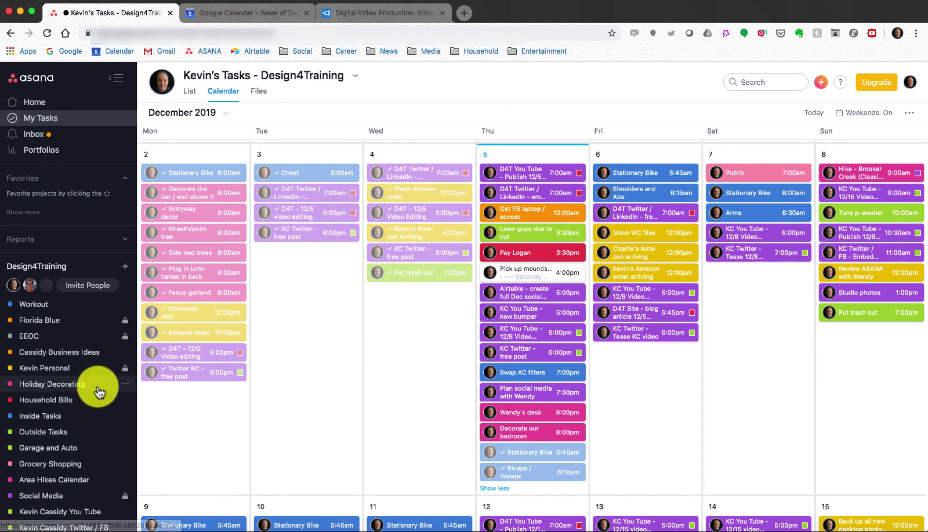
{"action": "scroll", "coordinate": [91, 407], "scroll_direction": "down", "scroll_amount": 2}
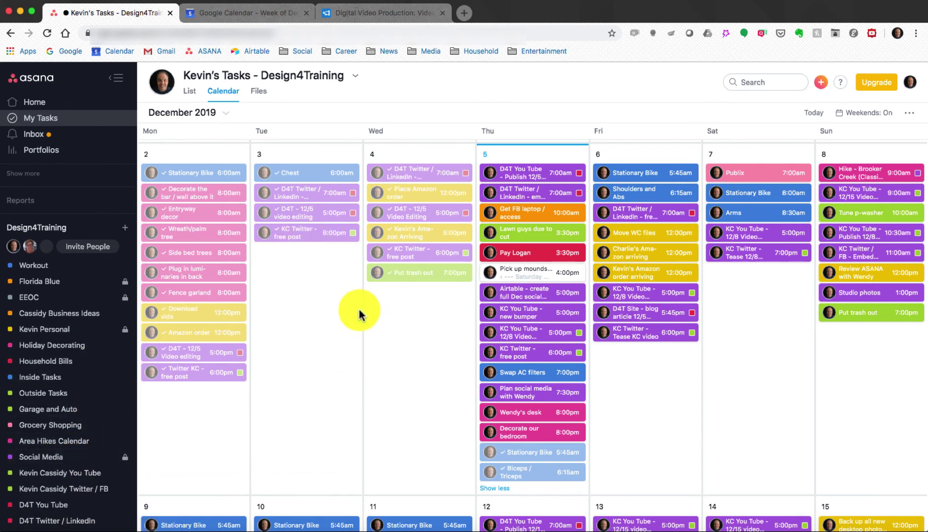
{"action": "left_click", "coordinate": [215, 356]}
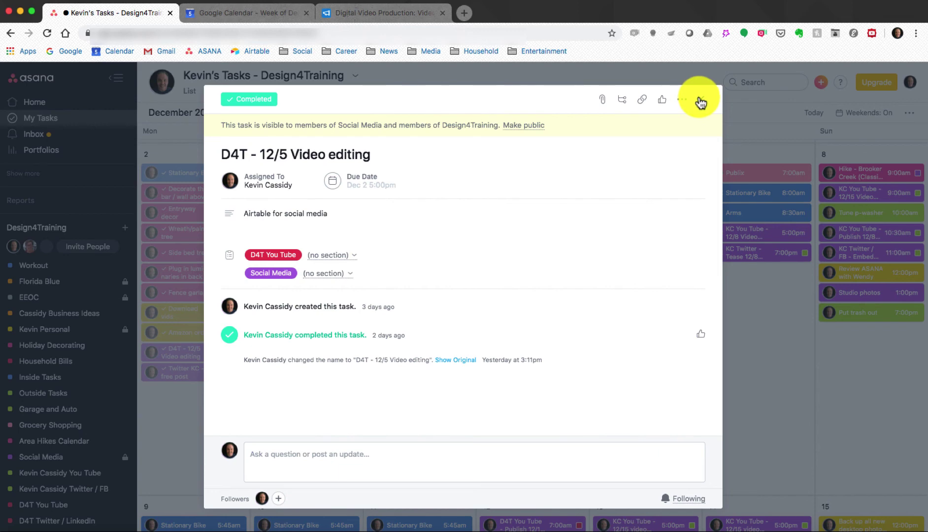
{"action": "left_click", "coordinate": [701, 102]}
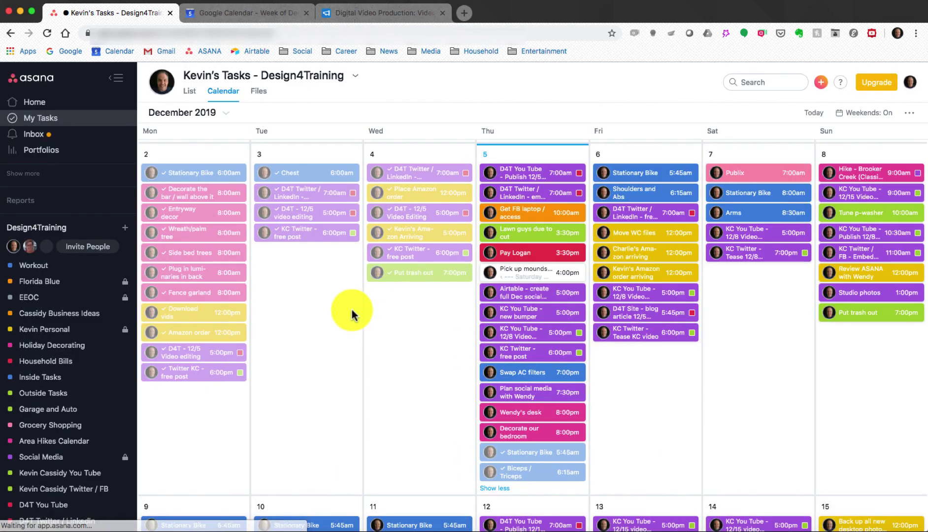
{"action": "left_click", "coordinate": [317, 214]}
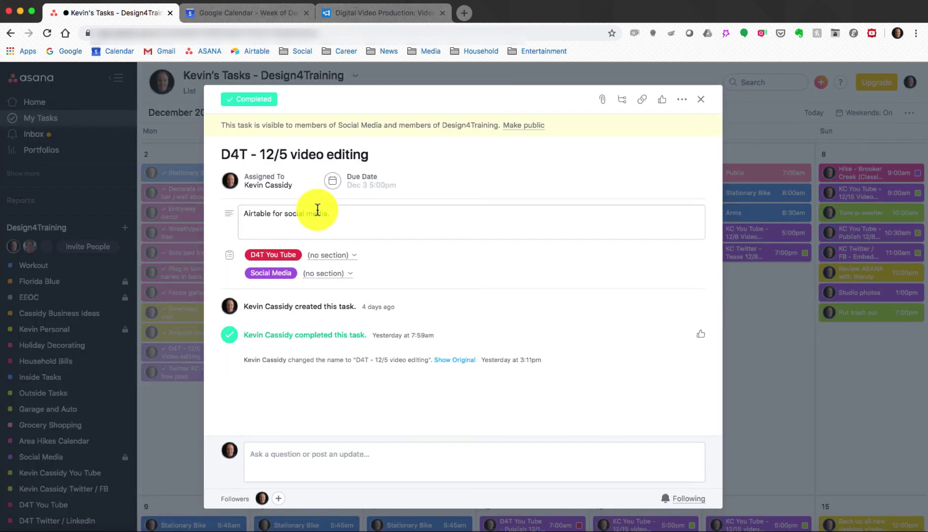
{"action": "left_click", "coordinate": [701, 104]}
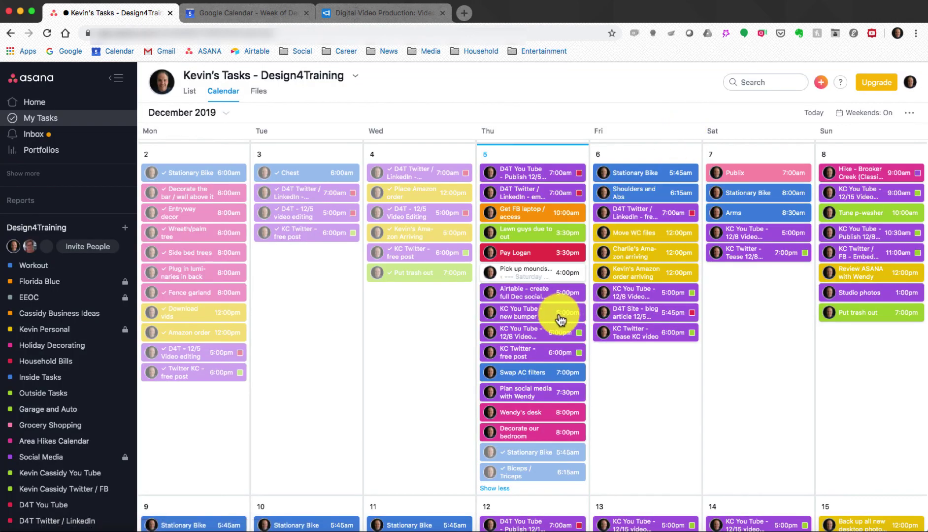
- View the details of the December 5 task "KC You Tube - 12/8 Video editing" and close it
{"action": "left_click_drag", "start_coordinate": [559, 315], "coordinate": [434, 271]}
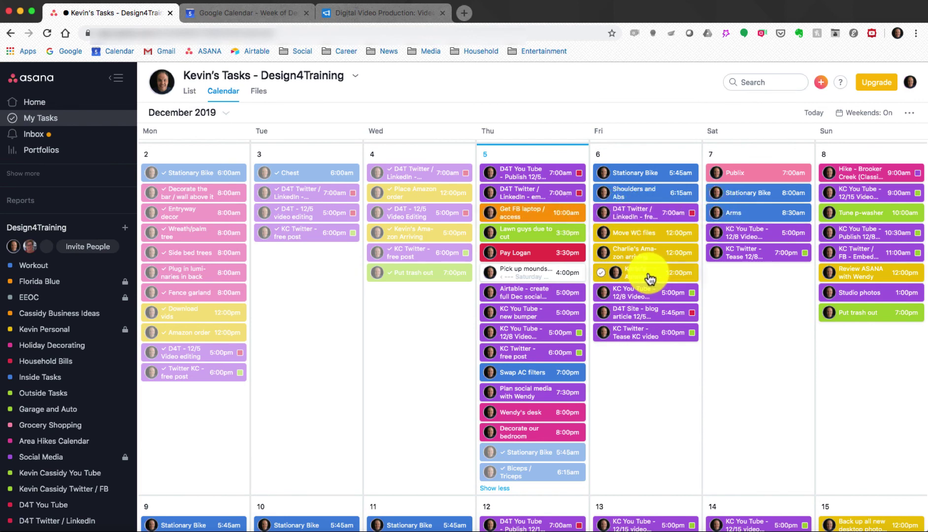
{"action": "left_click", "coordinate": [543, 335]}
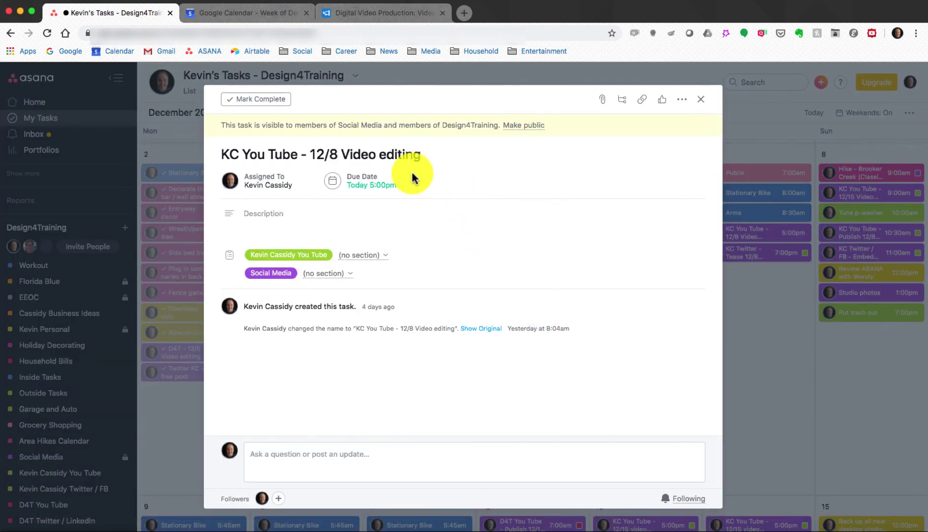
{"action": "left_click", "coordinate": [700, 99]}
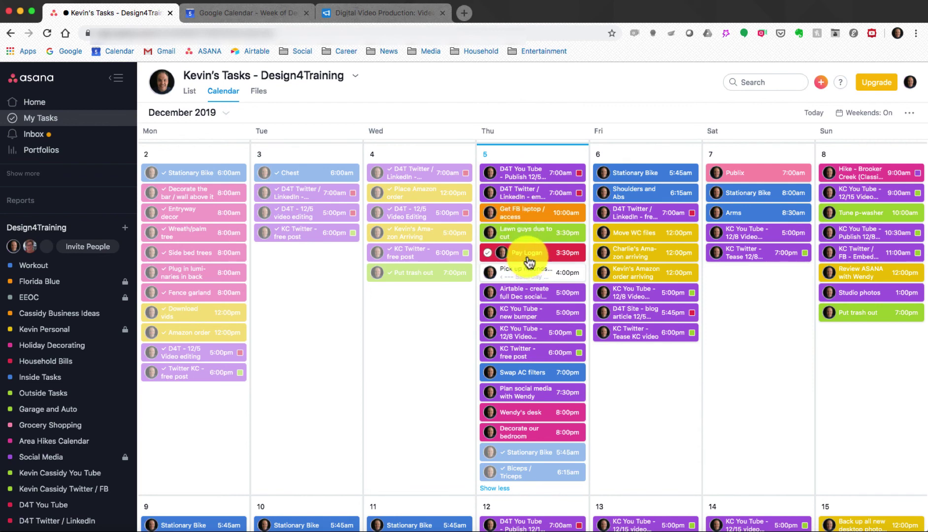
- View the details of the December 4 "D4T Twitter / LinkedIn - Tease Video" and December 7 "KC Twitter - Tease 12/8 video" tasks
{"action": "left_click", "coordinate": [425, 174]}
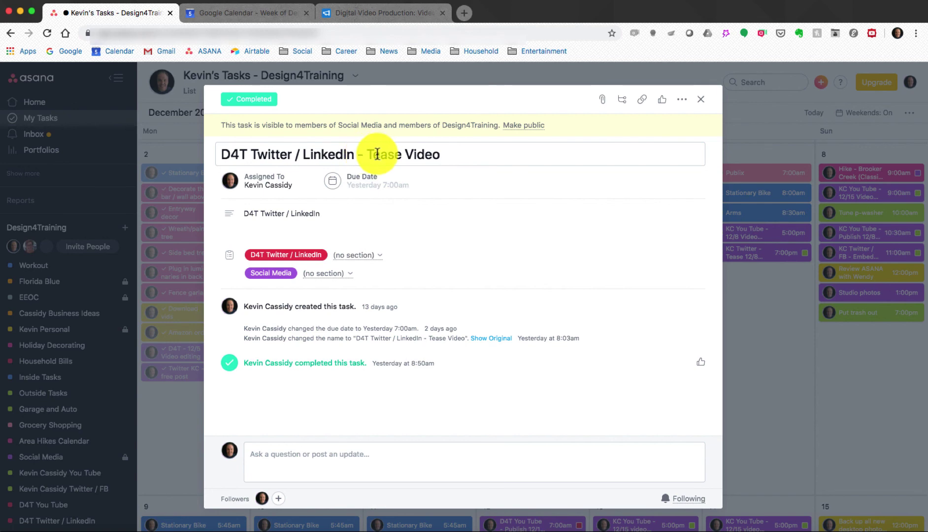
{"action": "left_click", "coordinate": [700, 99]}
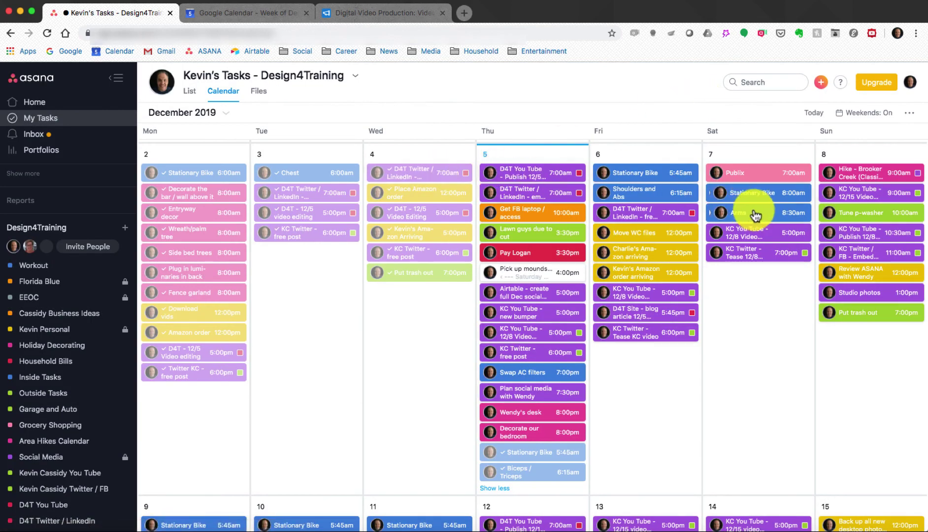
{"action": "left_click", "coordinate": [762, 249]}
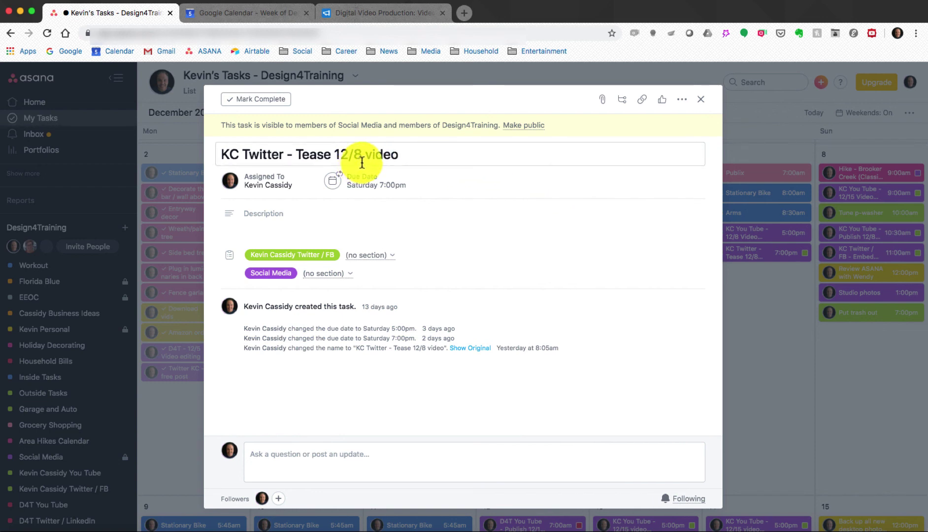
{"action": "left_click", "coordinate": [700, 99]}
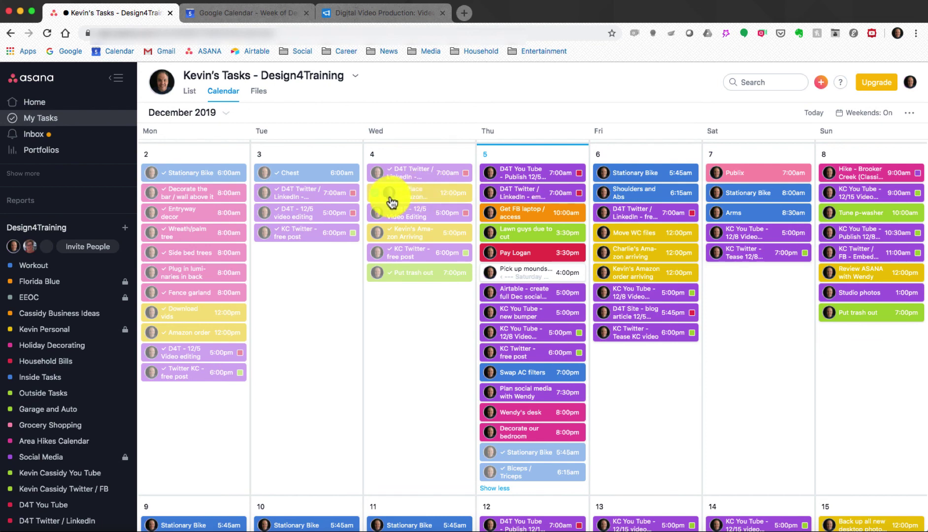
- Check the week's Social Media time blocks in Google Calendar, review the Asana task calendar, and switch to the Airtable Videos Tracker
{"action": "left_click", "coordinate": [273, 11]}
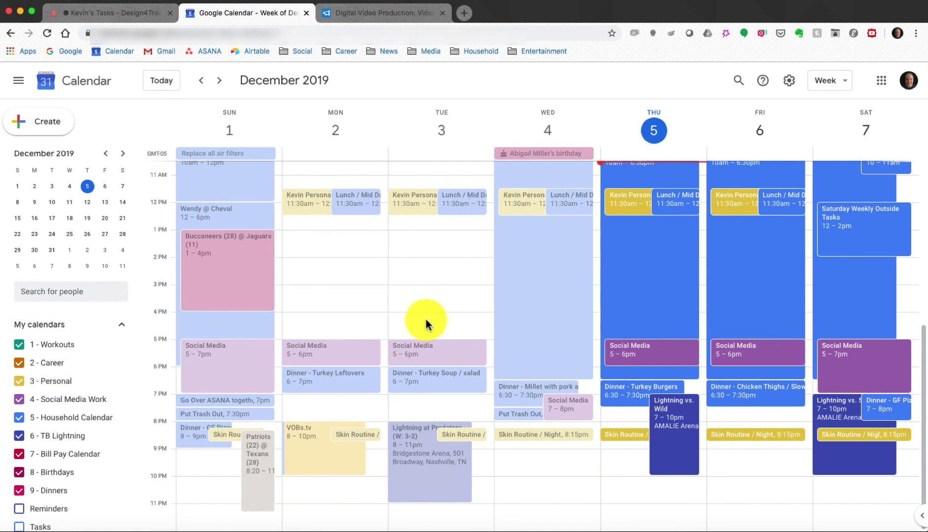
{"action": "left_click", "coordinate": [143, 13]}
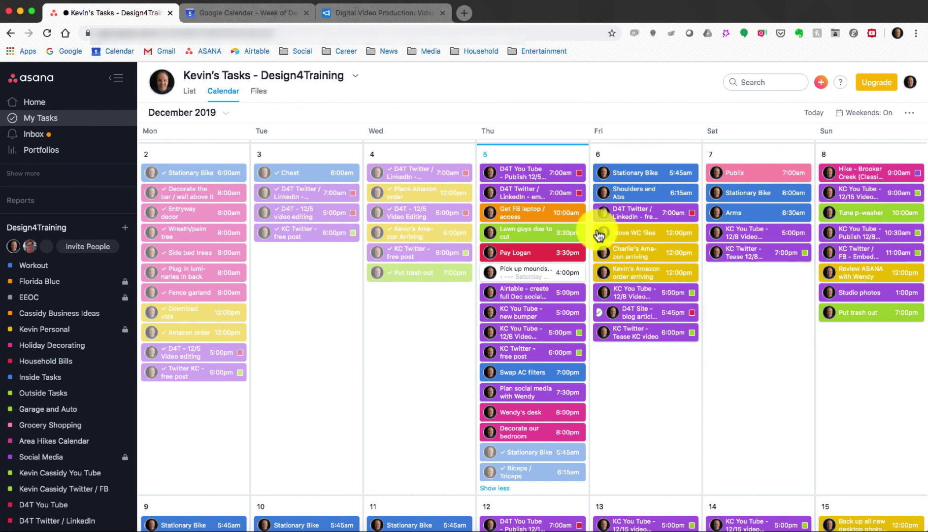
{"action": "left_click", "coordinate": [374, 12]}
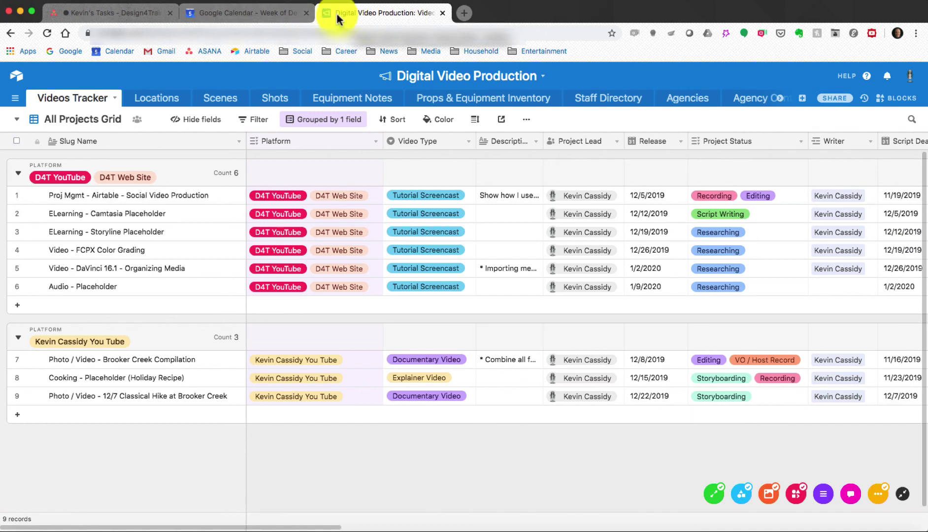
- Revisit the Google Calendar week and the Asana December calendar, and return to the Videos Tracker table in Airtable
{"action": "left_click", "coordinate": [267, 12]}
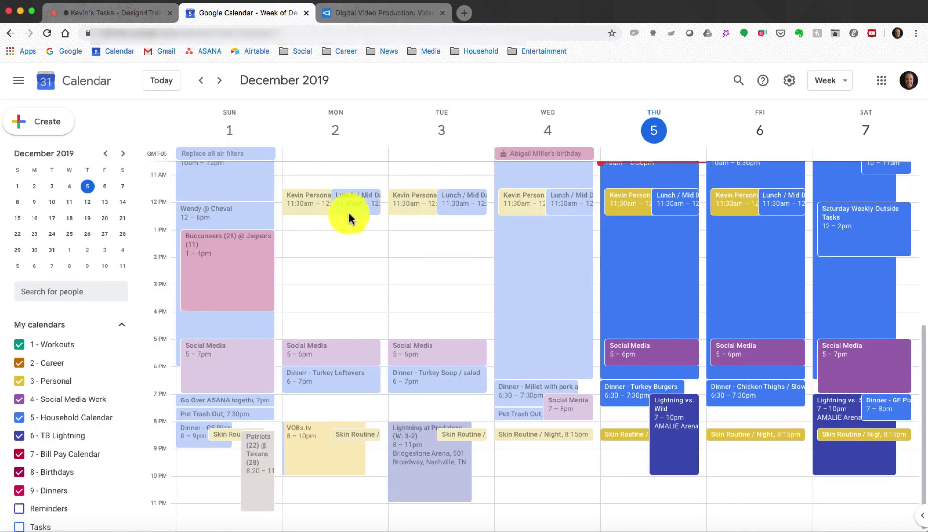
{"action": "left_click", "coordinate": [142, 15]}
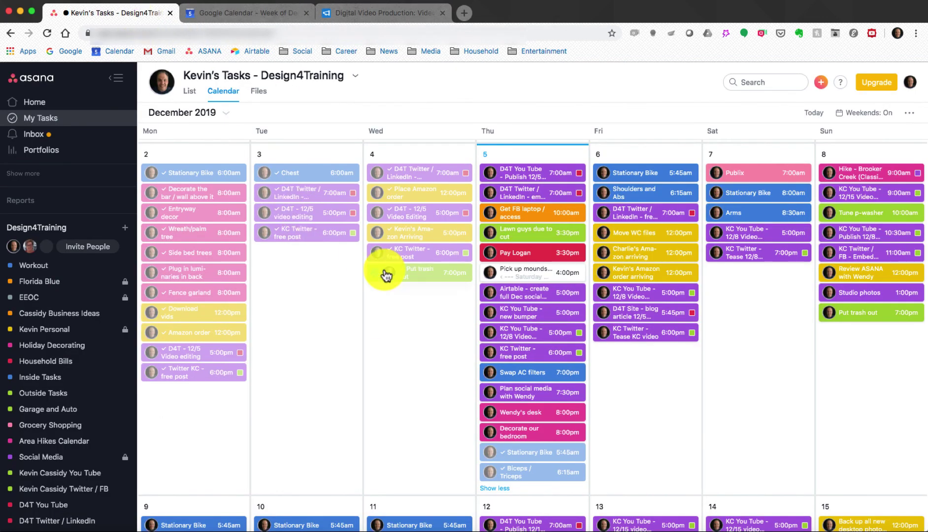
{"action": "left_click", "coordinate": [387, 13]}
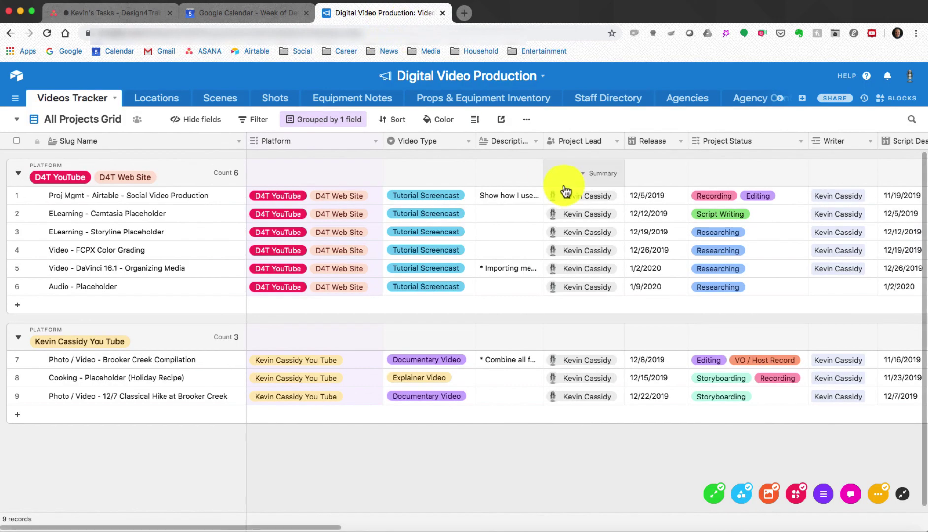